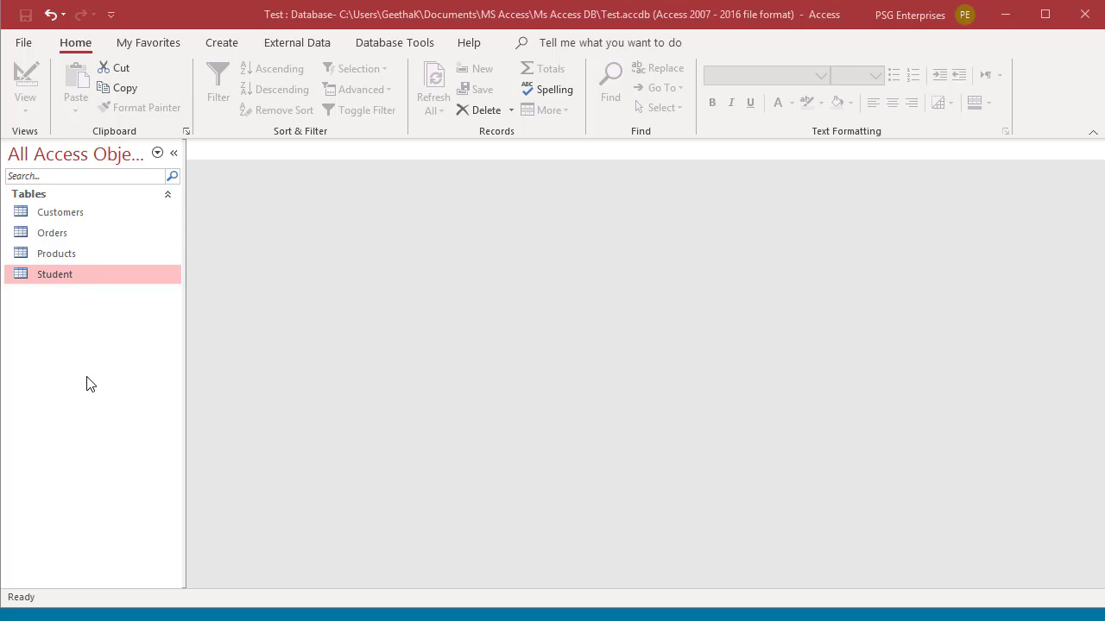
Open the Student and Customers tables in datasheet view and go to the blank new record at the end of Customers
double_click(77, 276)
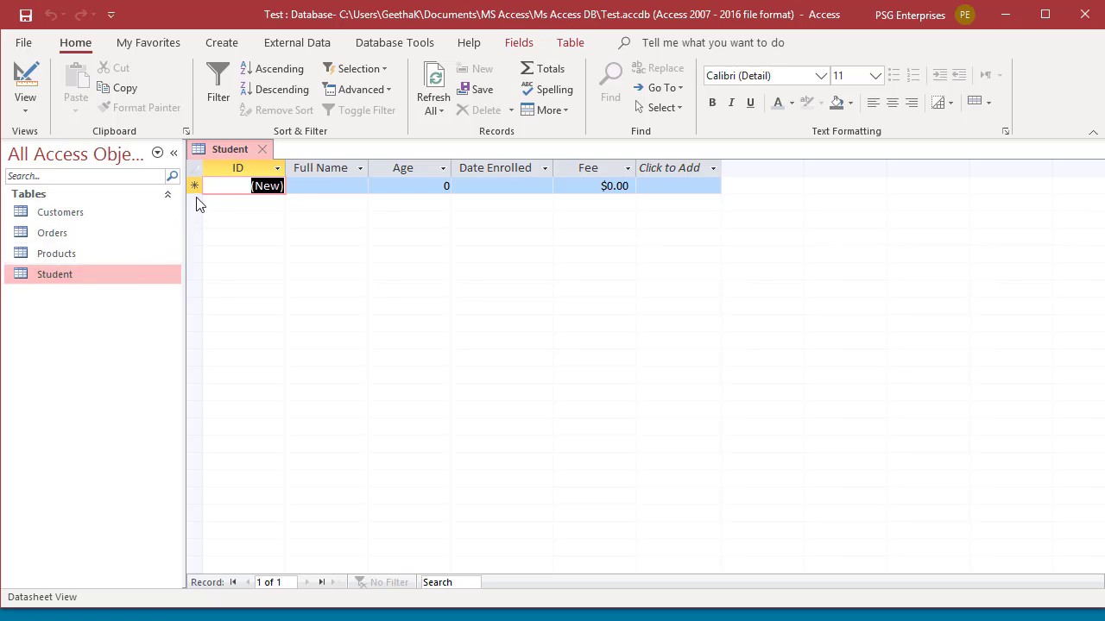
double_click(88, 214)
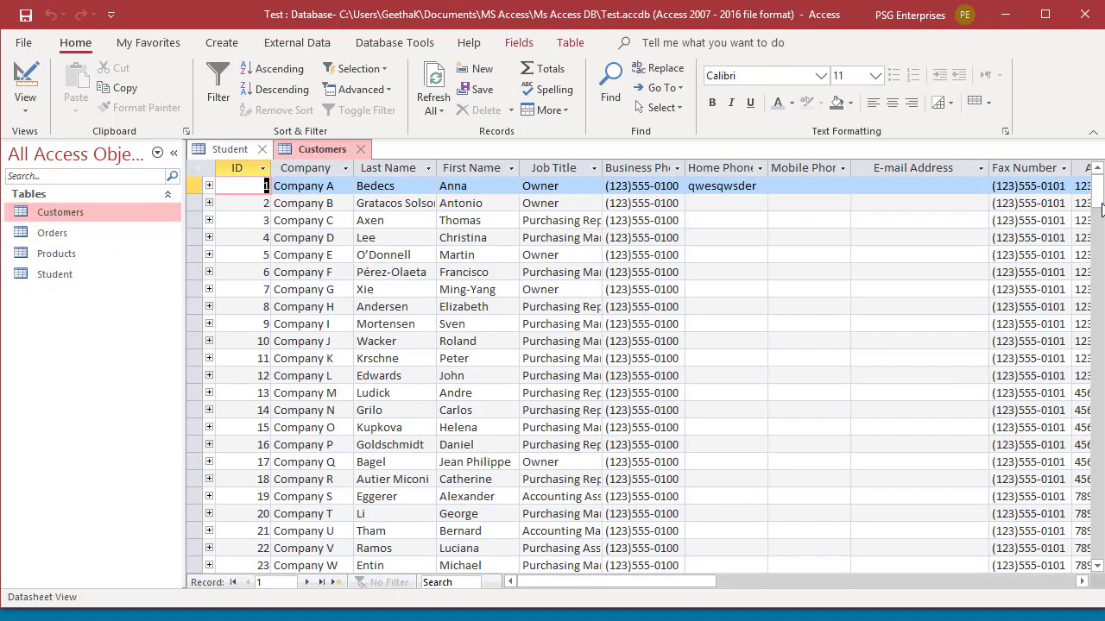
left_click_drag(1101, 201, 1099, 380)
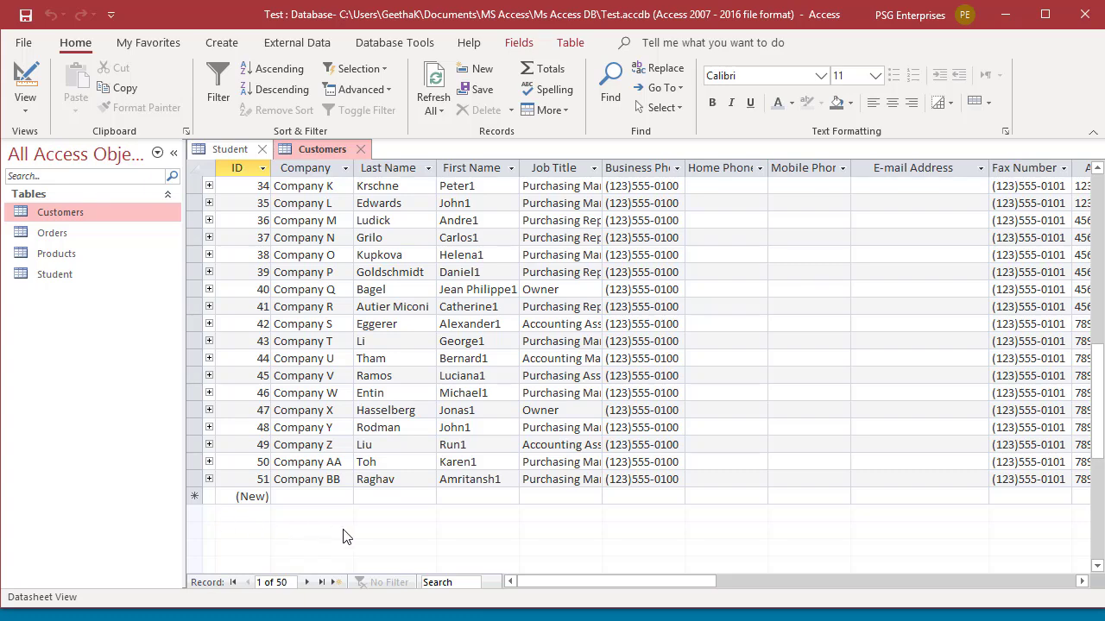
left_click(482, 69)
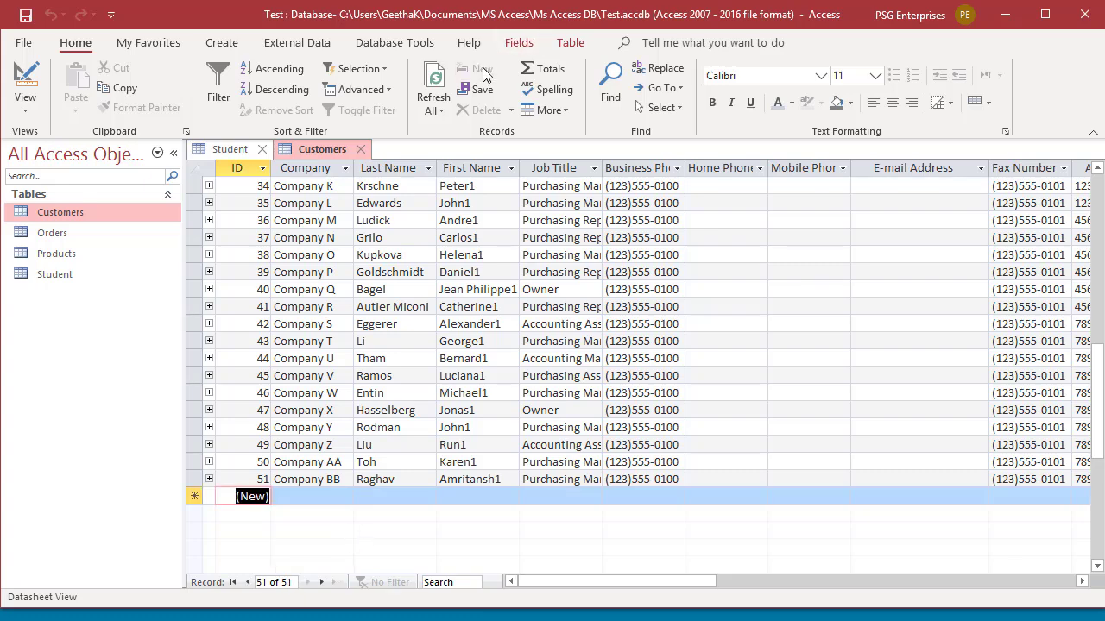
Select the second Company M, Company K and Company BB records in turn, jumping to the blank new record after each
left_click(197, 221)
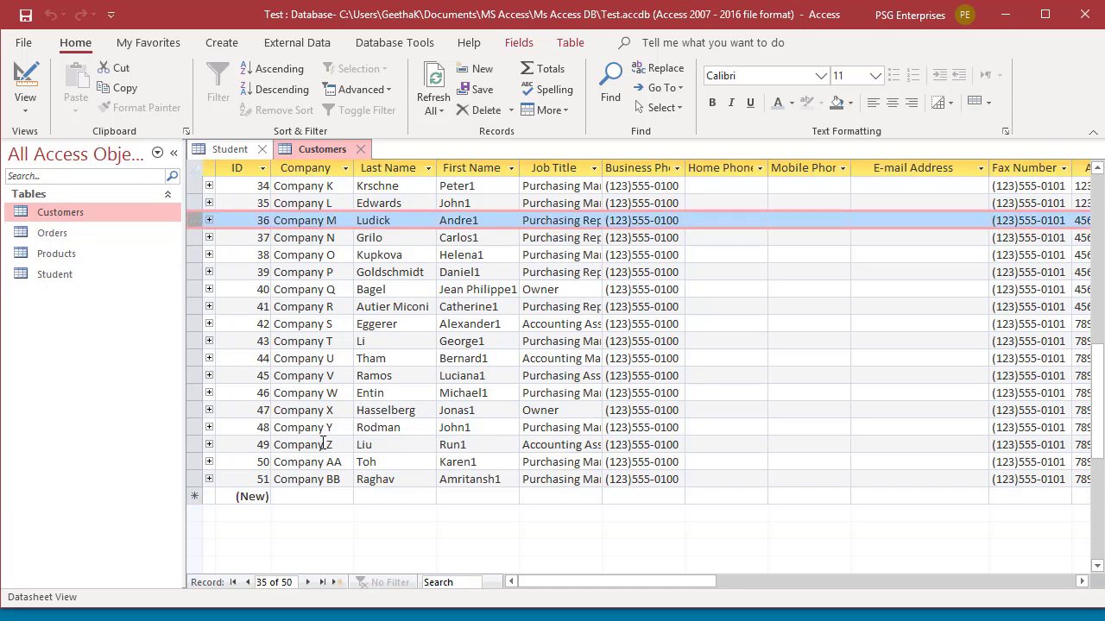
left_click(336, 583)
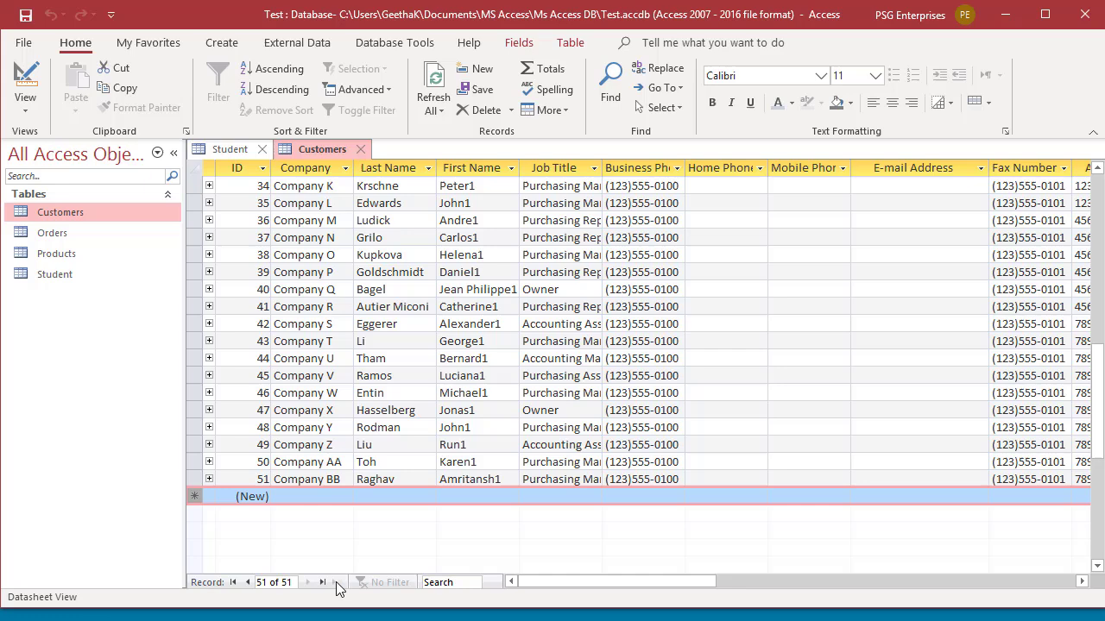
left_click(195, 187)
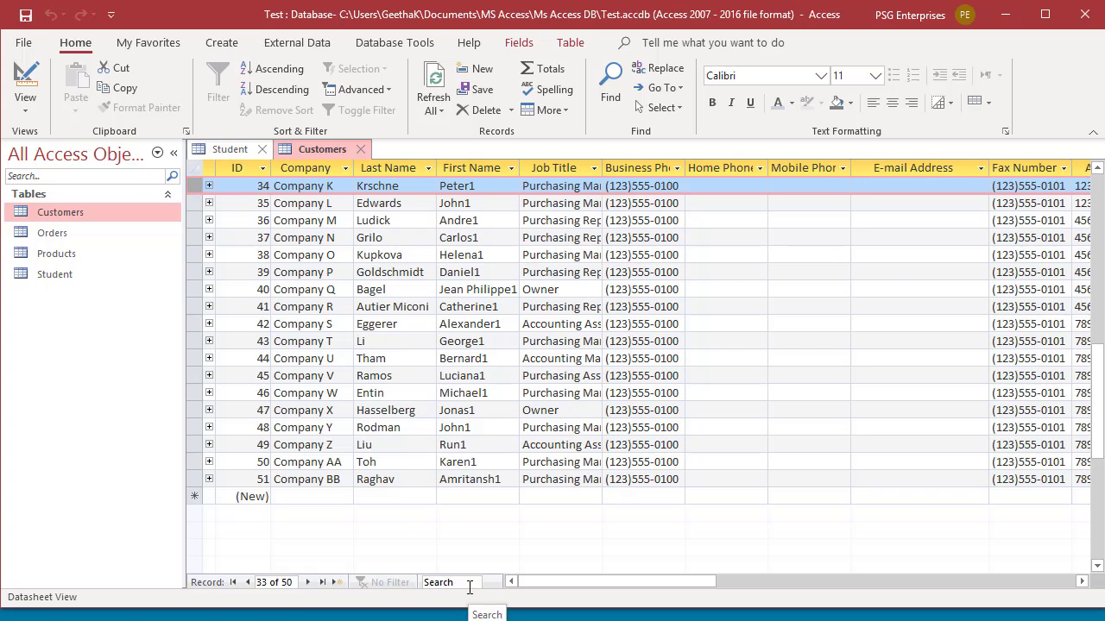
key("ctrl+plus")
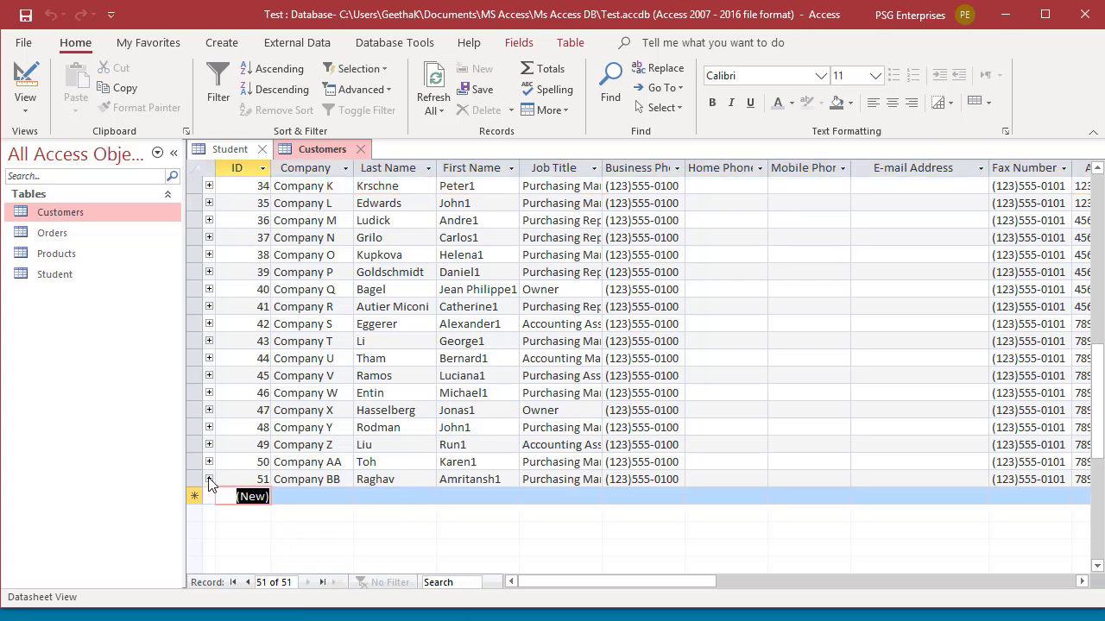
left_click(196, 479)
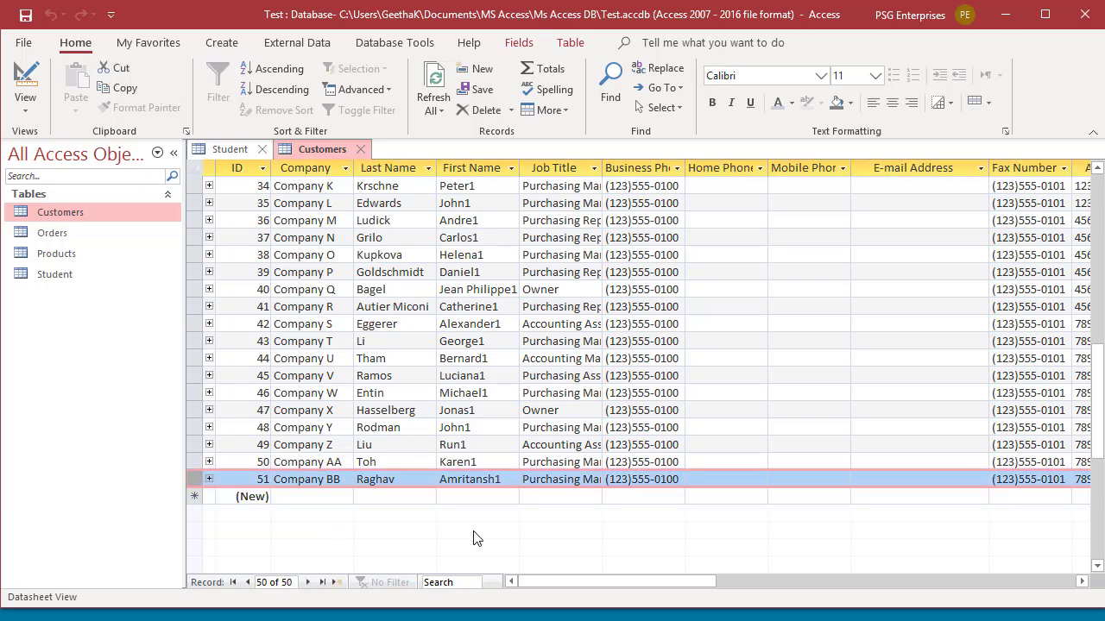
key("ctrl+plus")
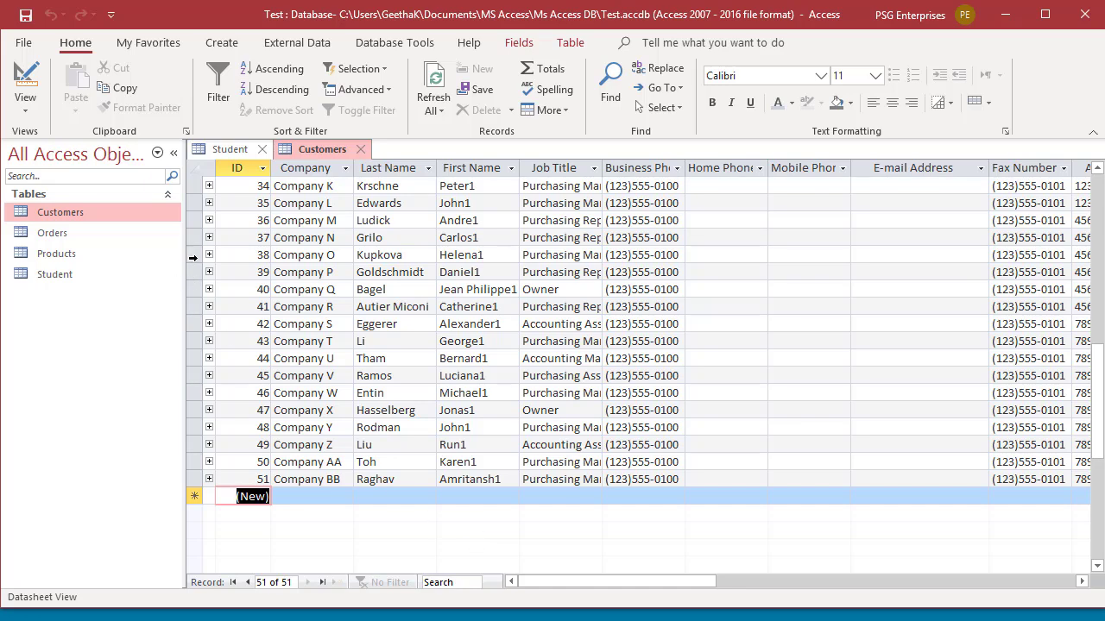
Go to the blank new record from the second Company O record and again from the second Company N record
left_click(193, 256)
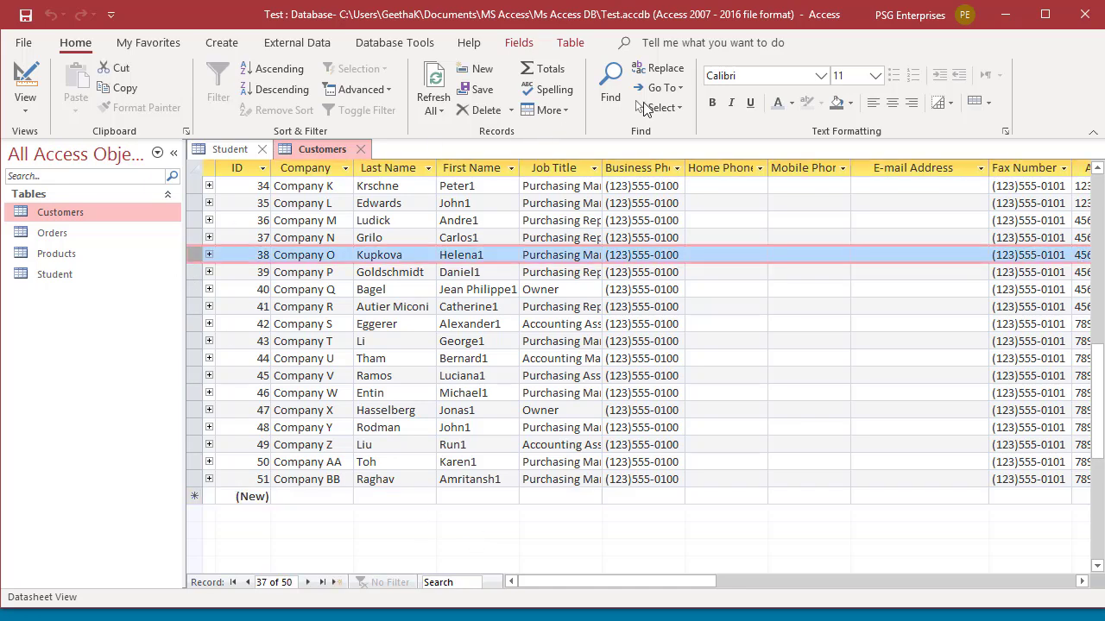
left_click(681, 87)
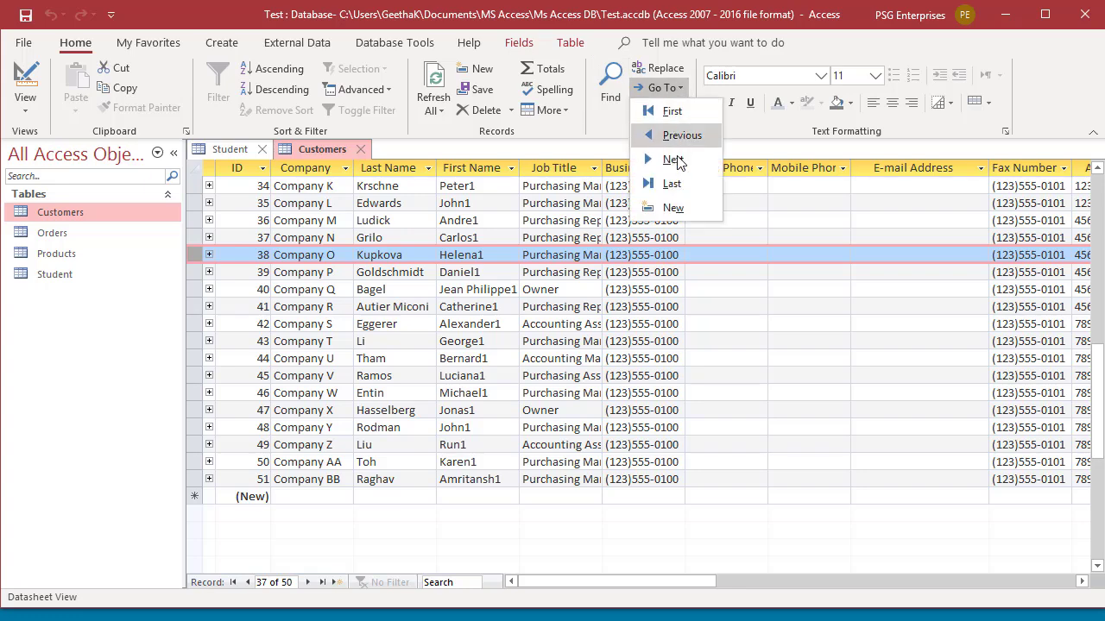
left_click(674, 208)
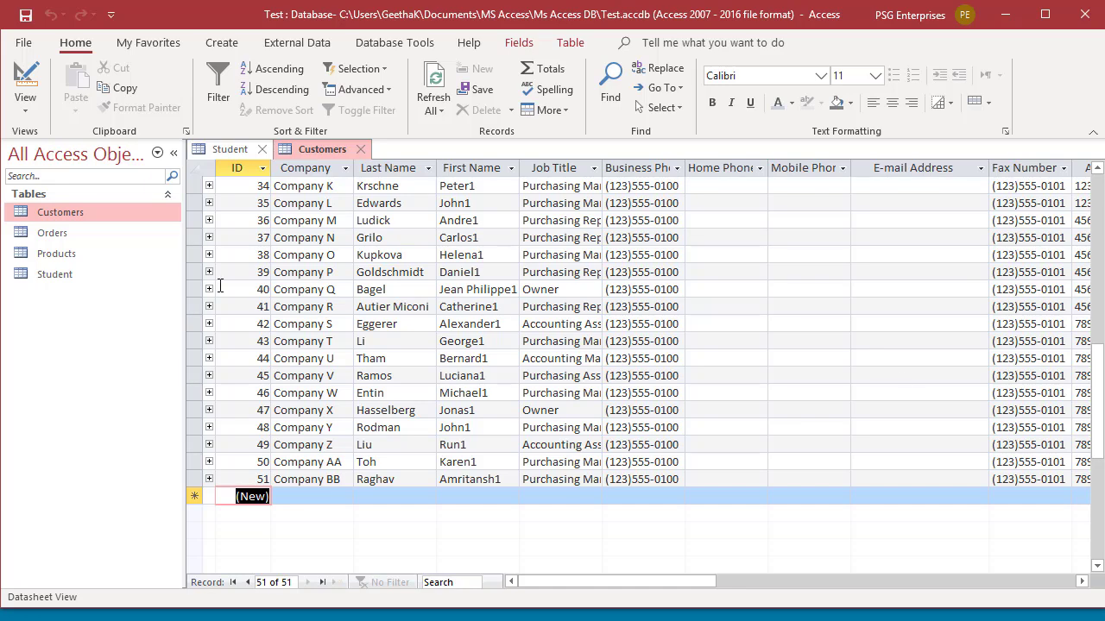
left_click(195, 203)
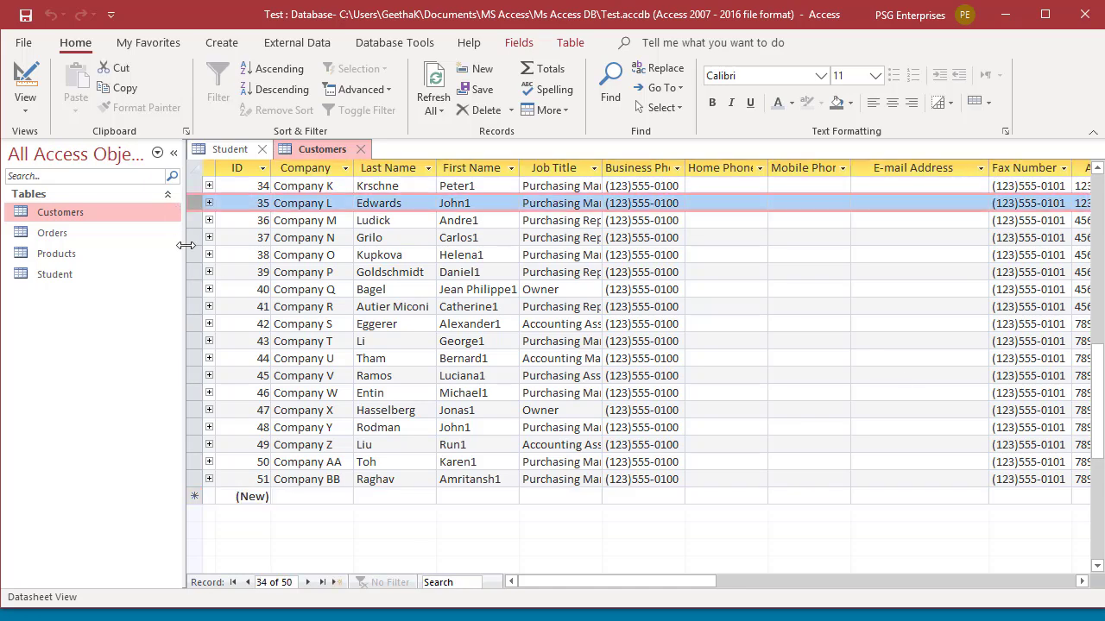
right_click(195, 238)
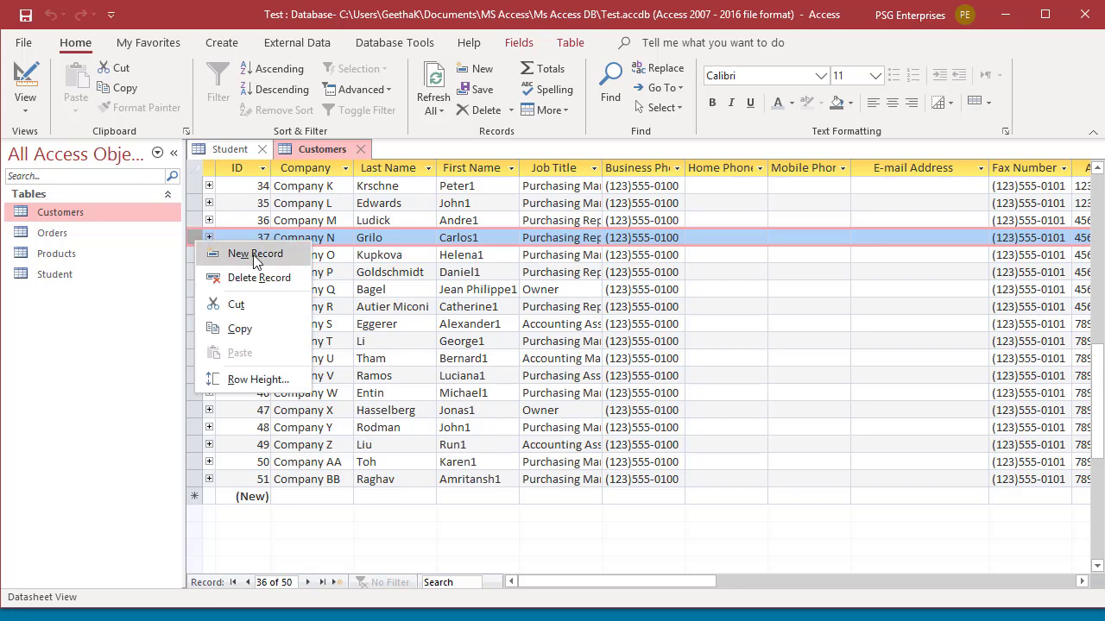
left_click(256, 256)
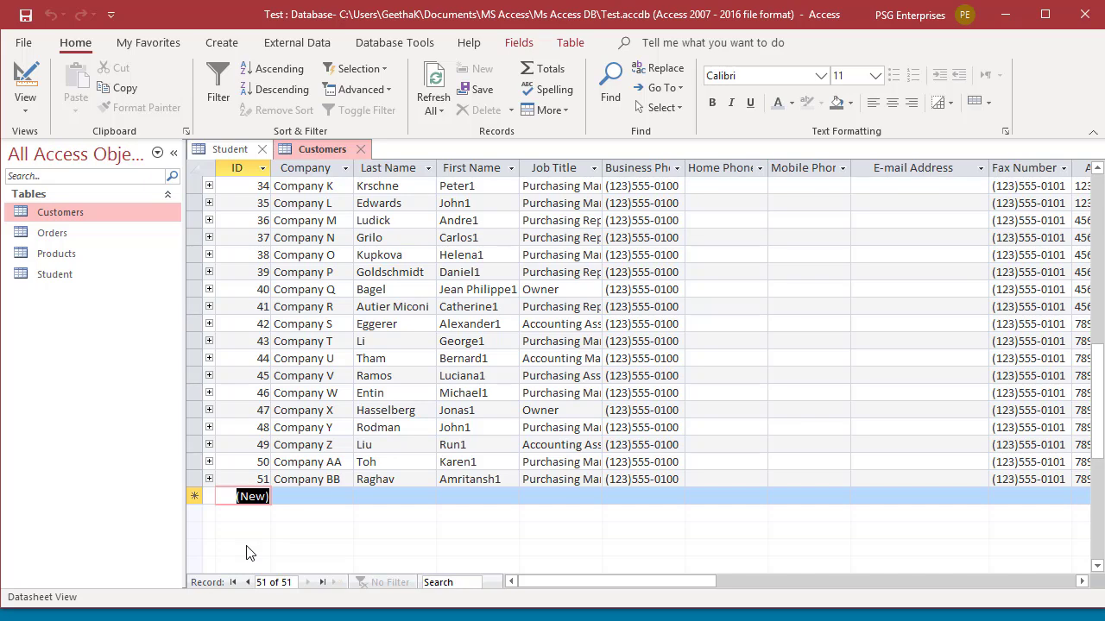
In the Student table, enter a first record with full name Test1 and age 10, and save it
left_click(230, 150)
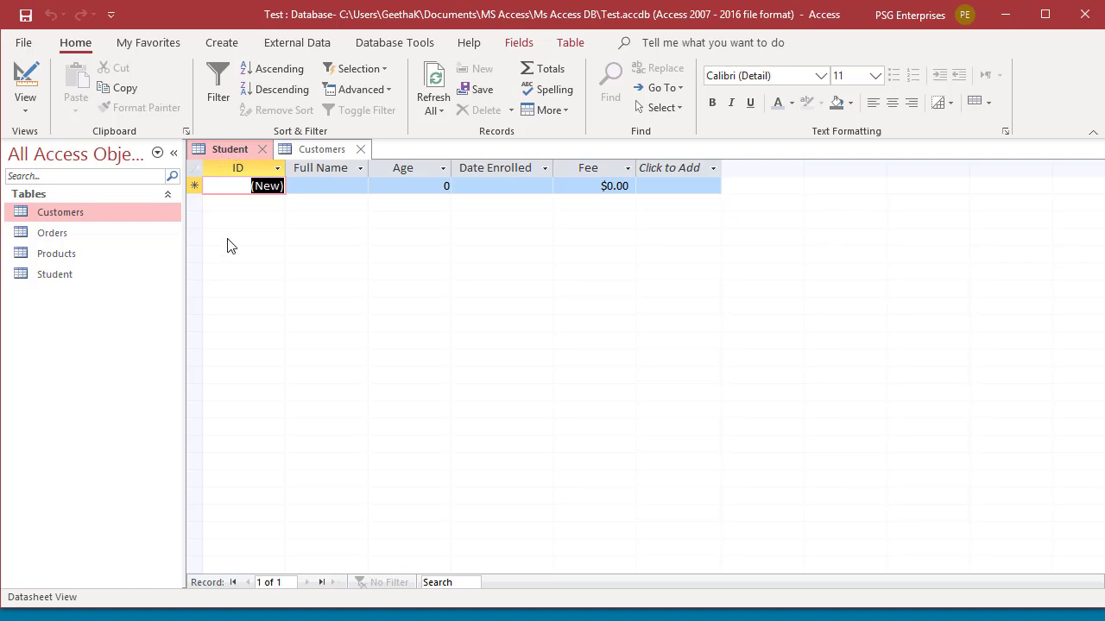
left_click(248, 186)
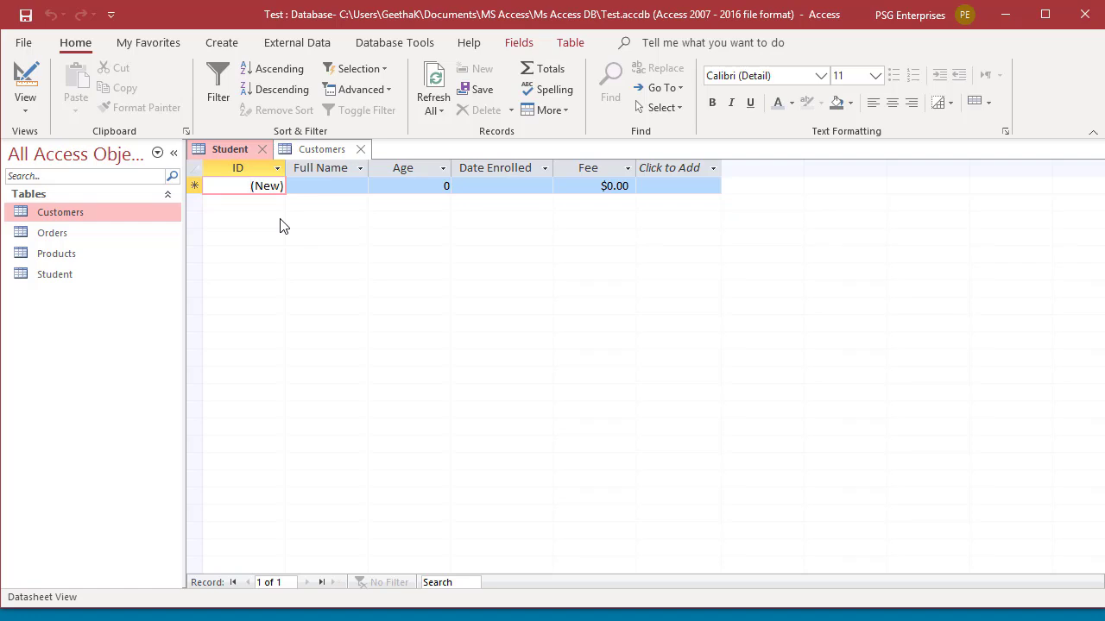
key("Tab")
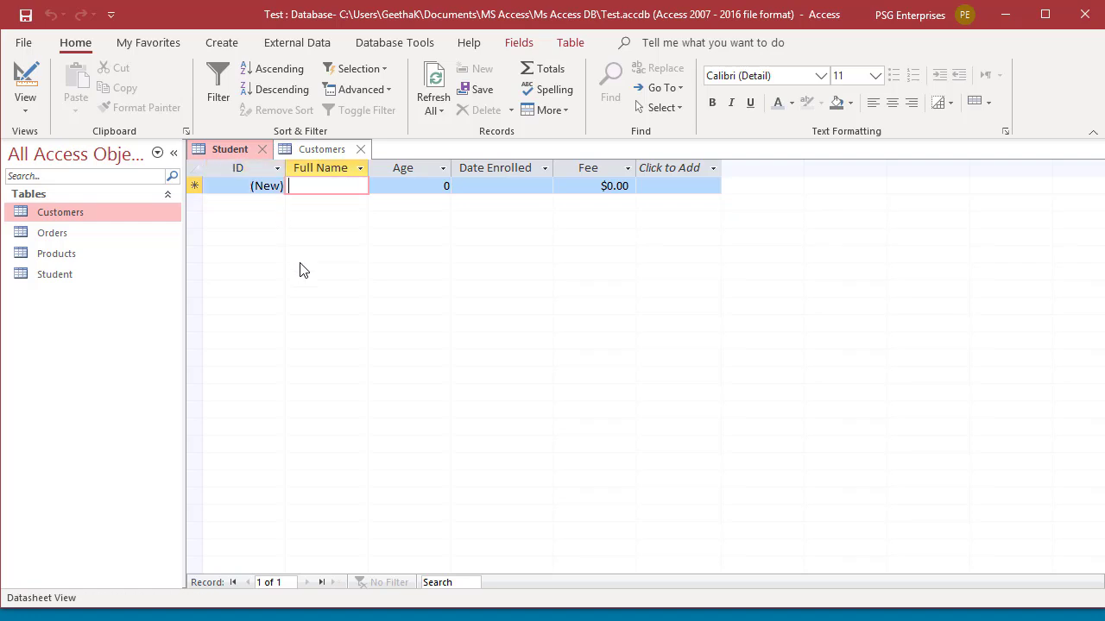
type("Test")
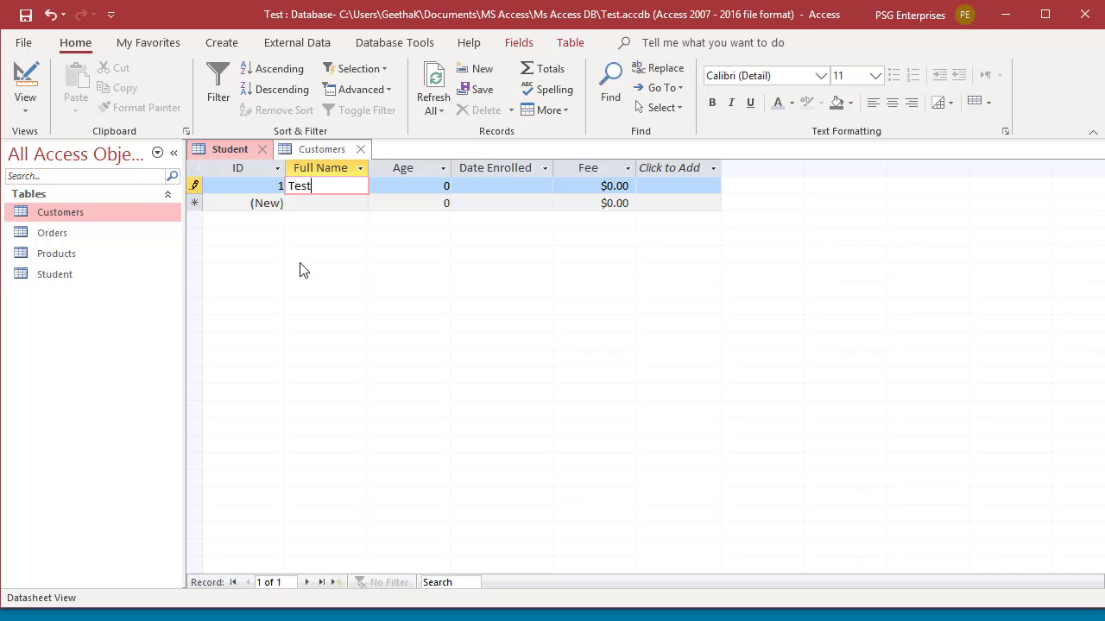
type("1")
key("Tab")
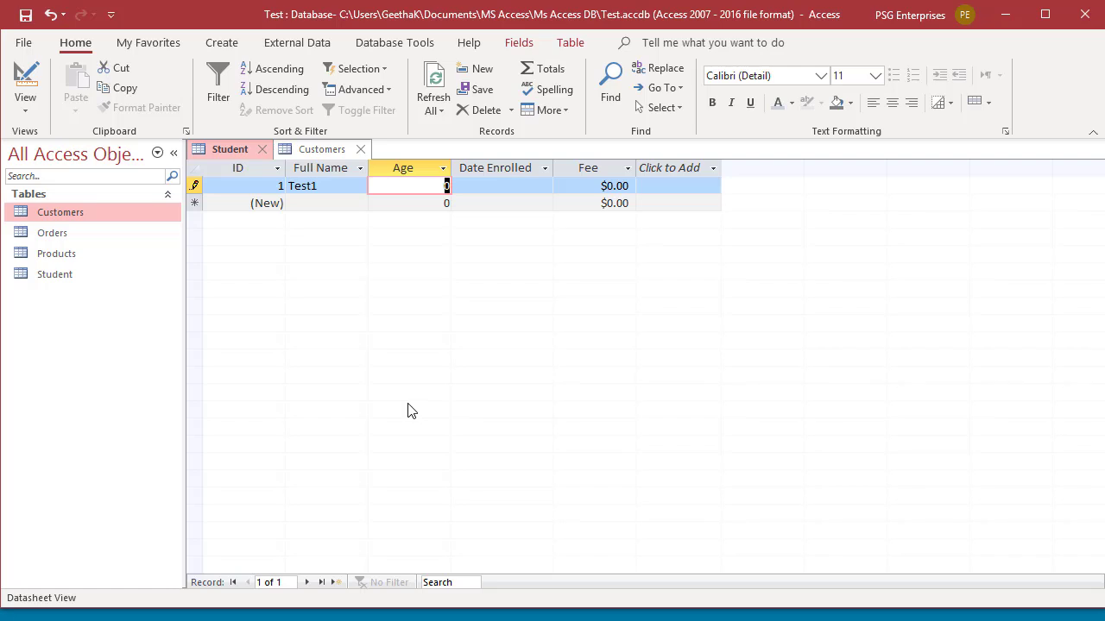
type("10")
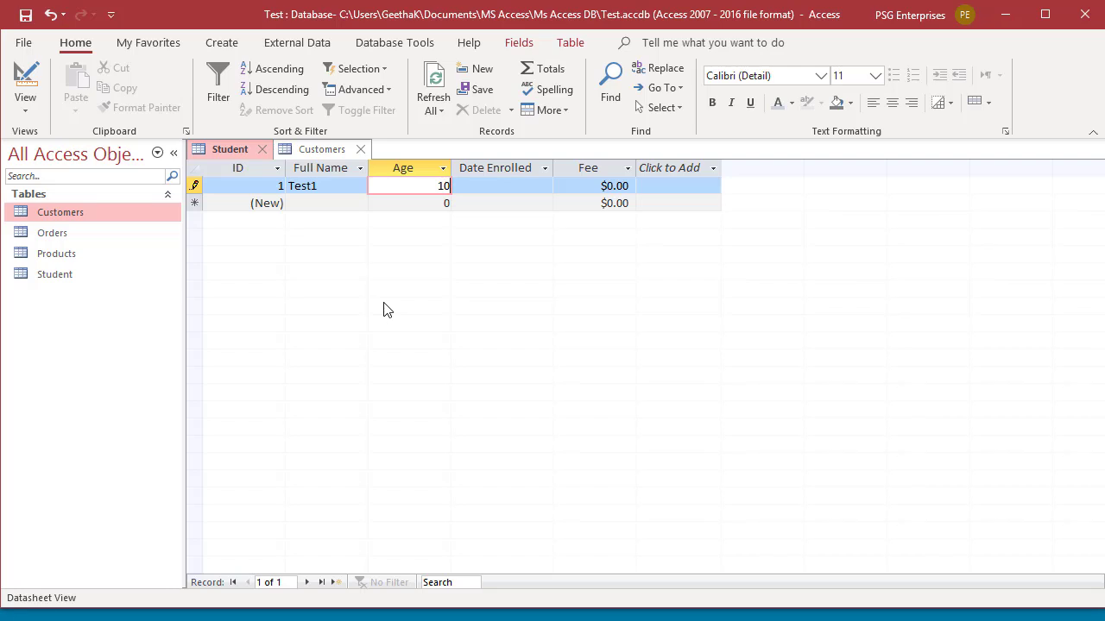
left_click(27, 16)
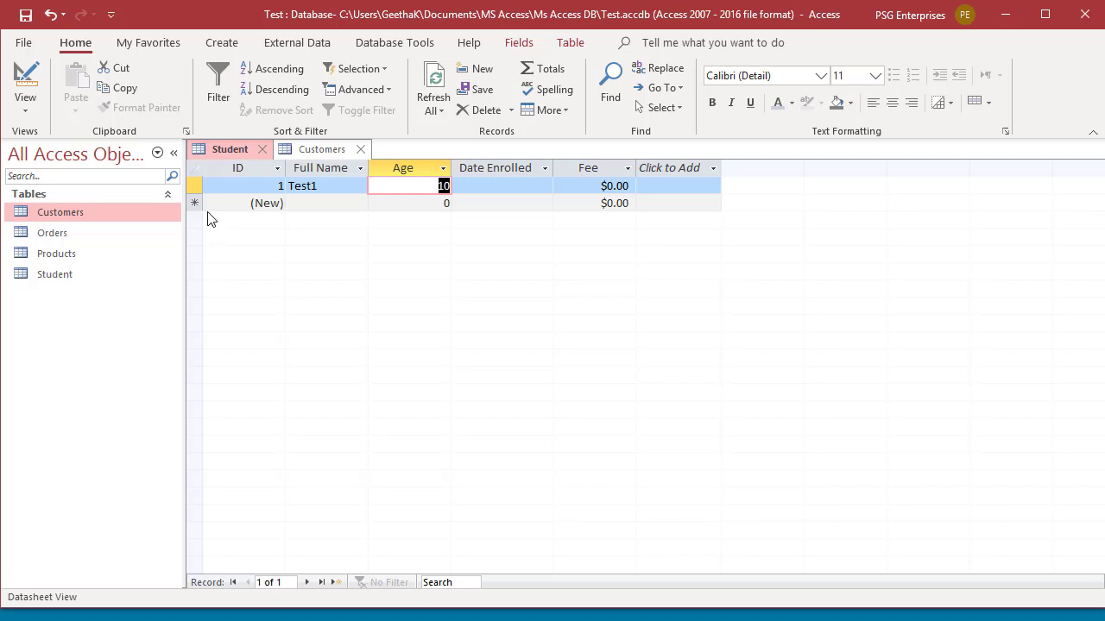
Add a second student record with full name Test2 and age 9, and move on to the next blank record
left_click(252, 203)
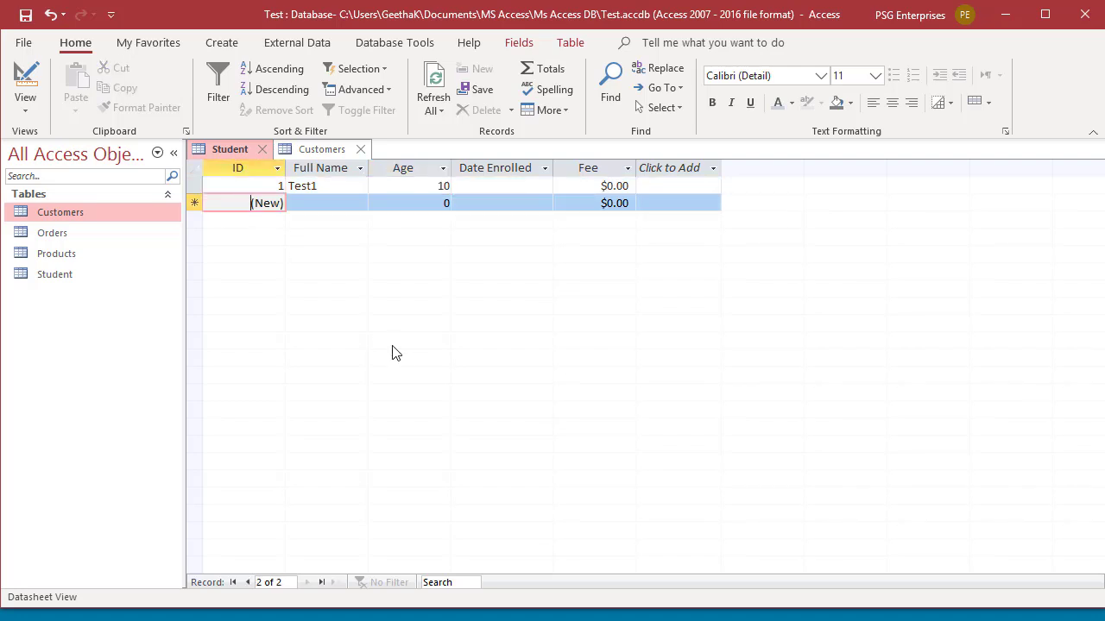
key("Tab")
type("T")
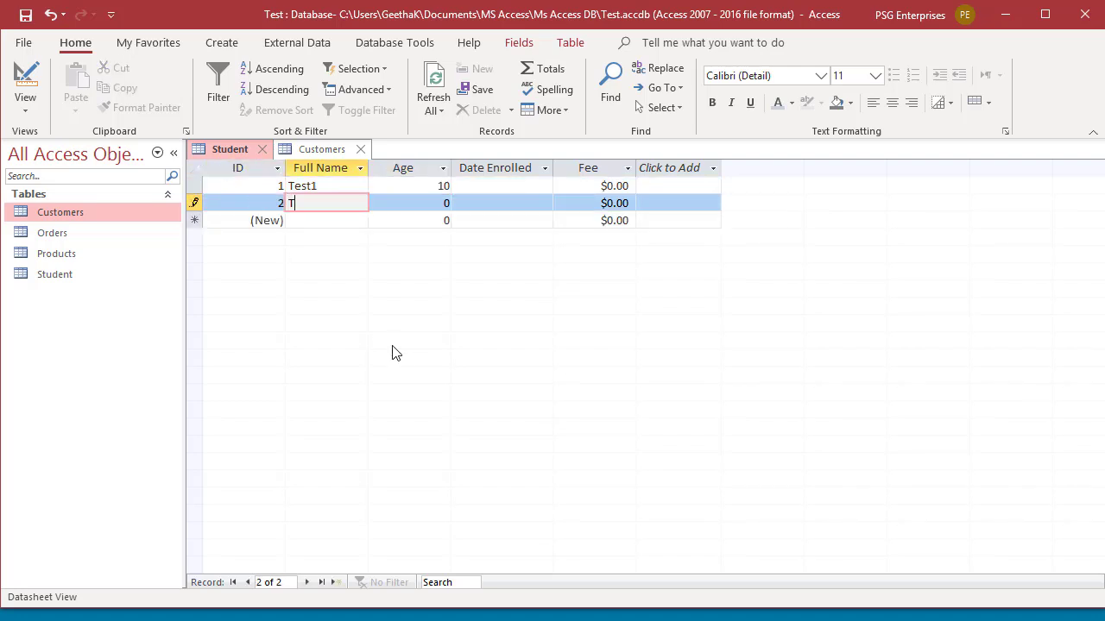
type("est2")
key("Tab")
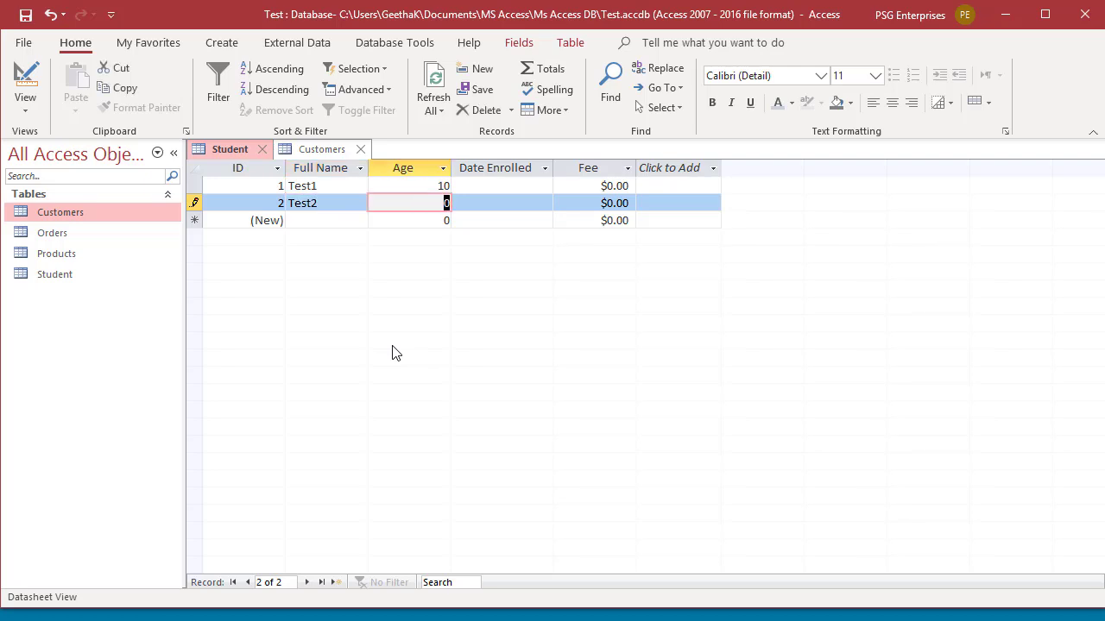
type("9")
key("Tab")
key("Tab")
key("Tab")
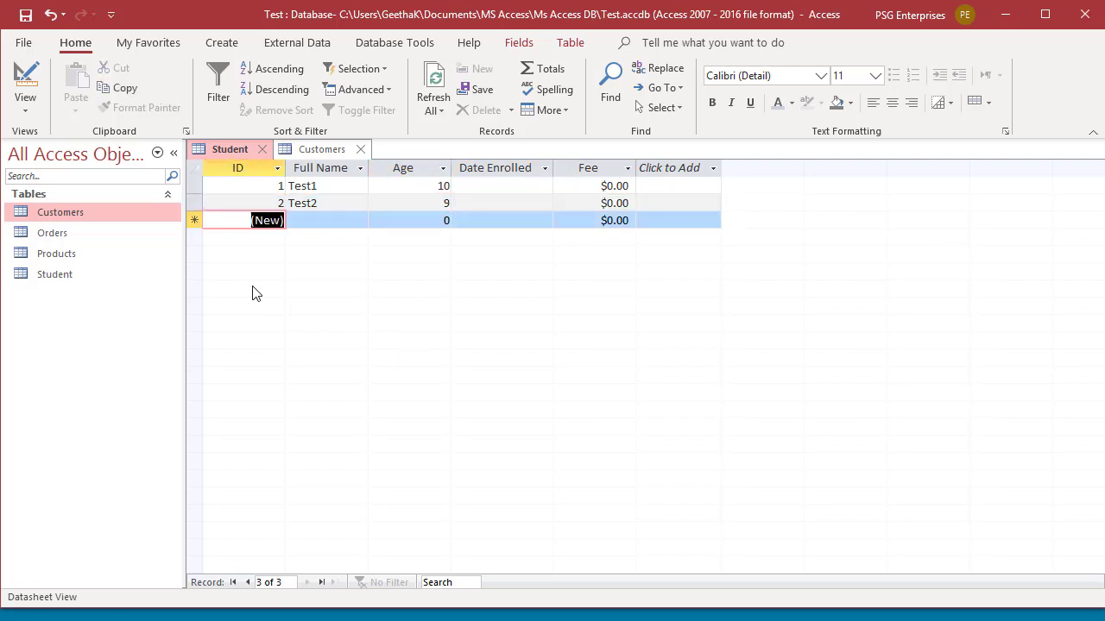
Add a third student record with full name Test3 and advance to a new record
left_click(316, 221)
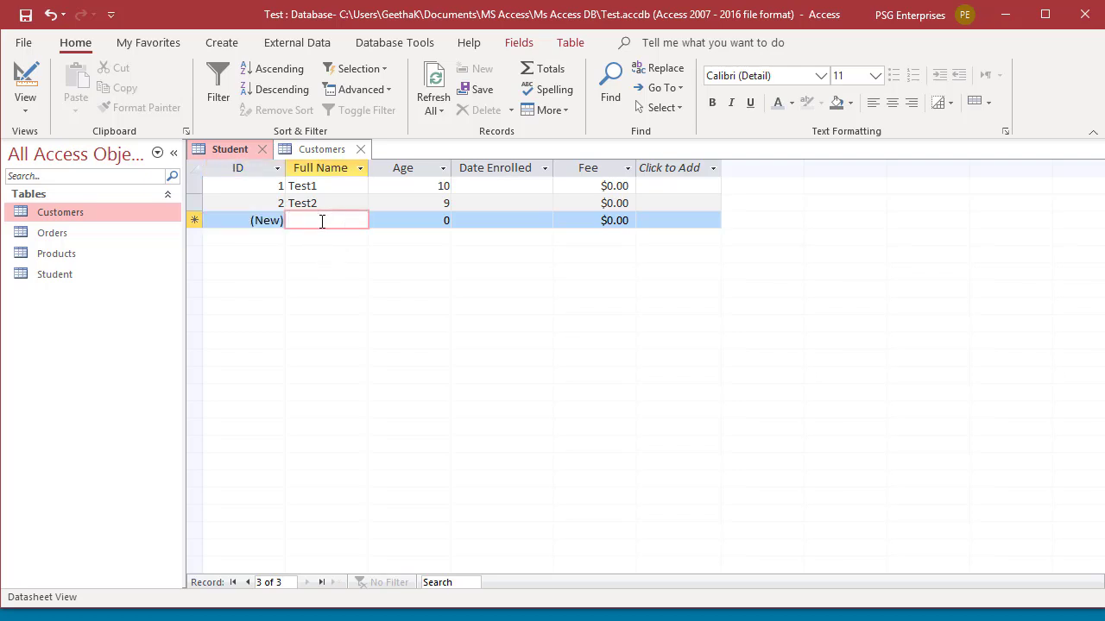
type("Test")
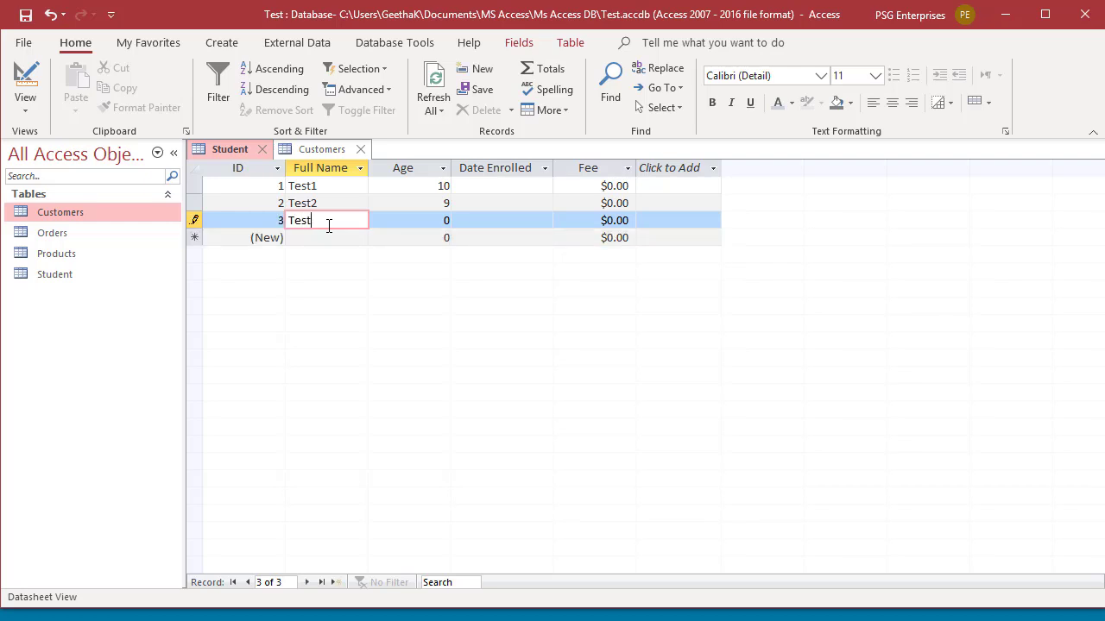
type("3")
left_click(333, 583)
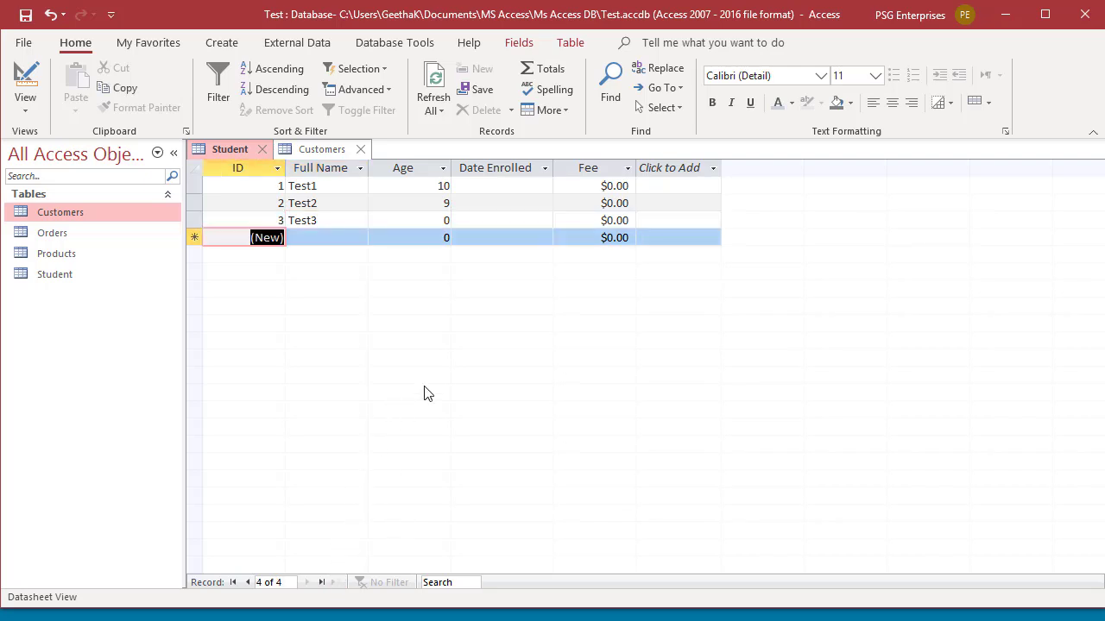
Add a fourth student record with full name Test4, save it, and advance past its remaining fields to a new record
left_click(317, 239)
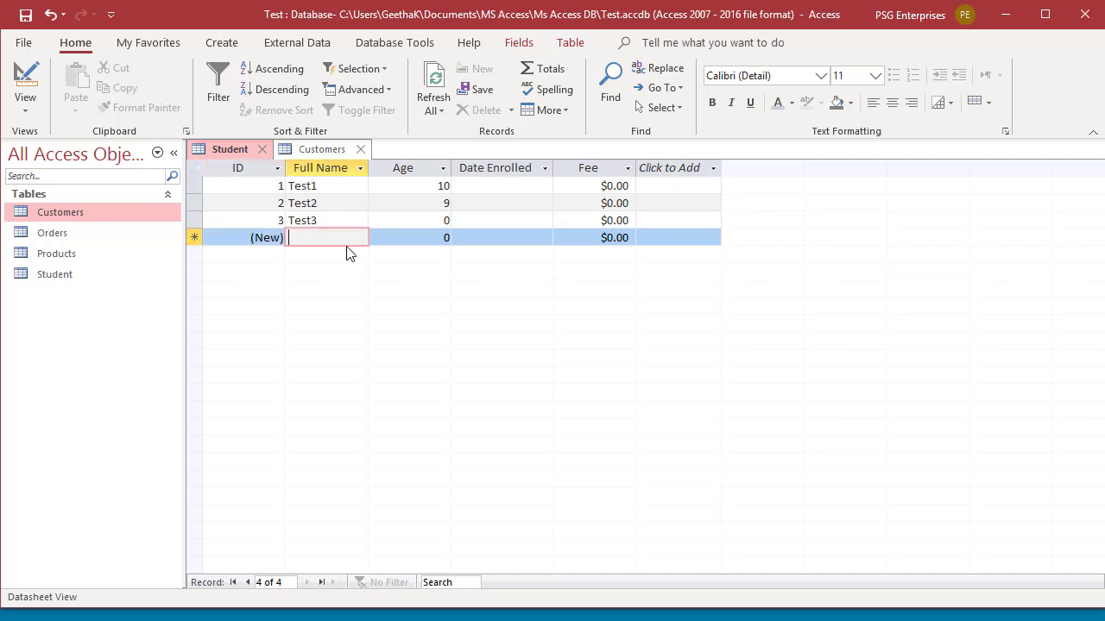
type("Test")
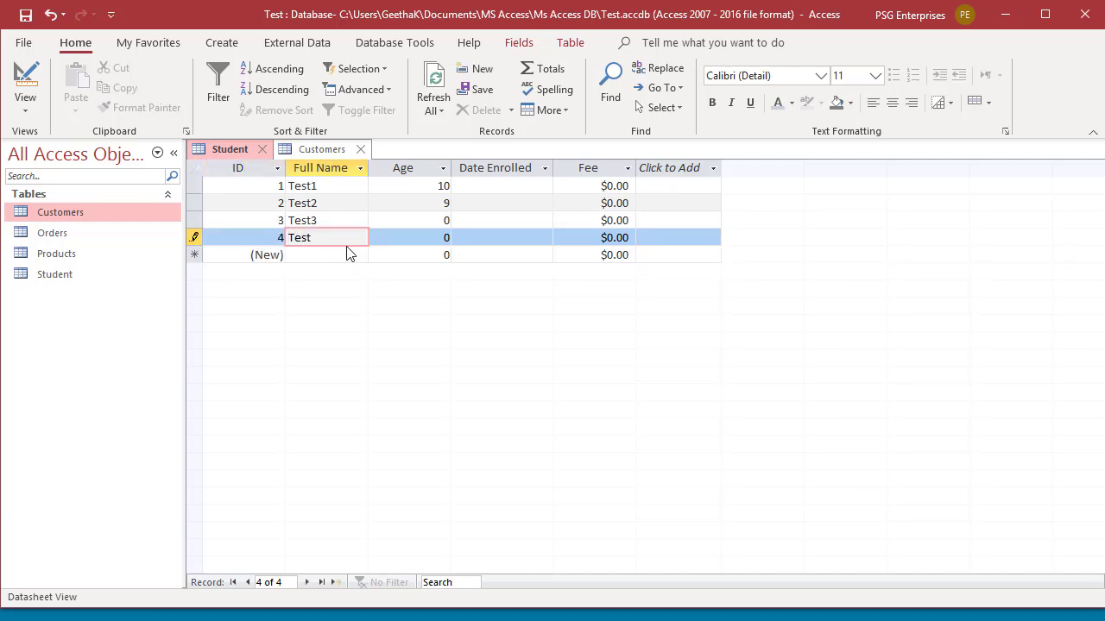
type("4")
left_click(484, 91)
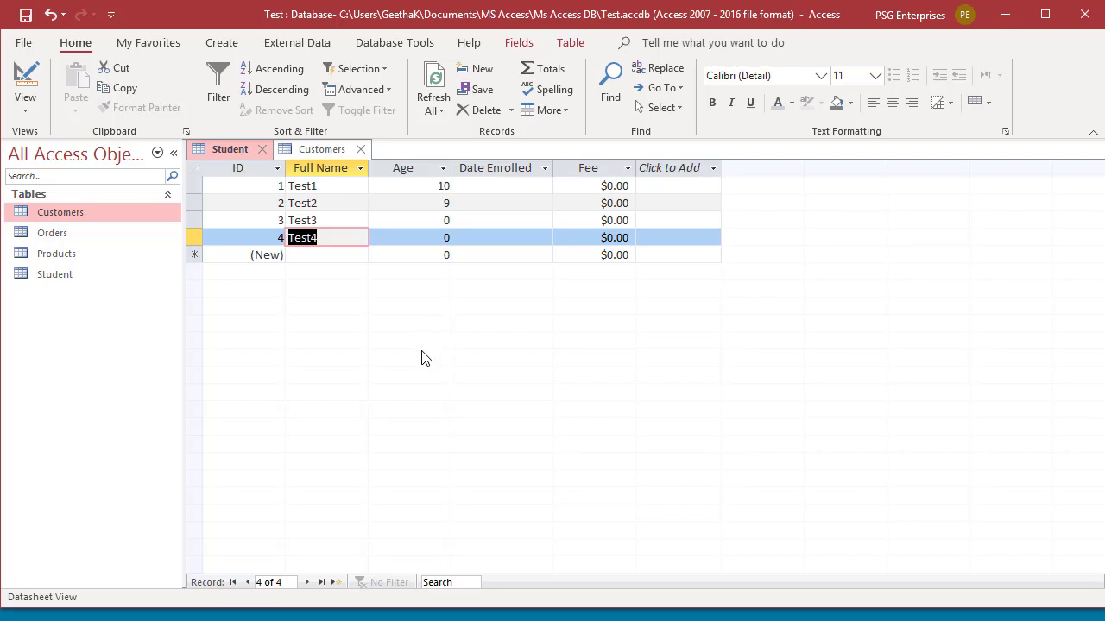
key("Tab")
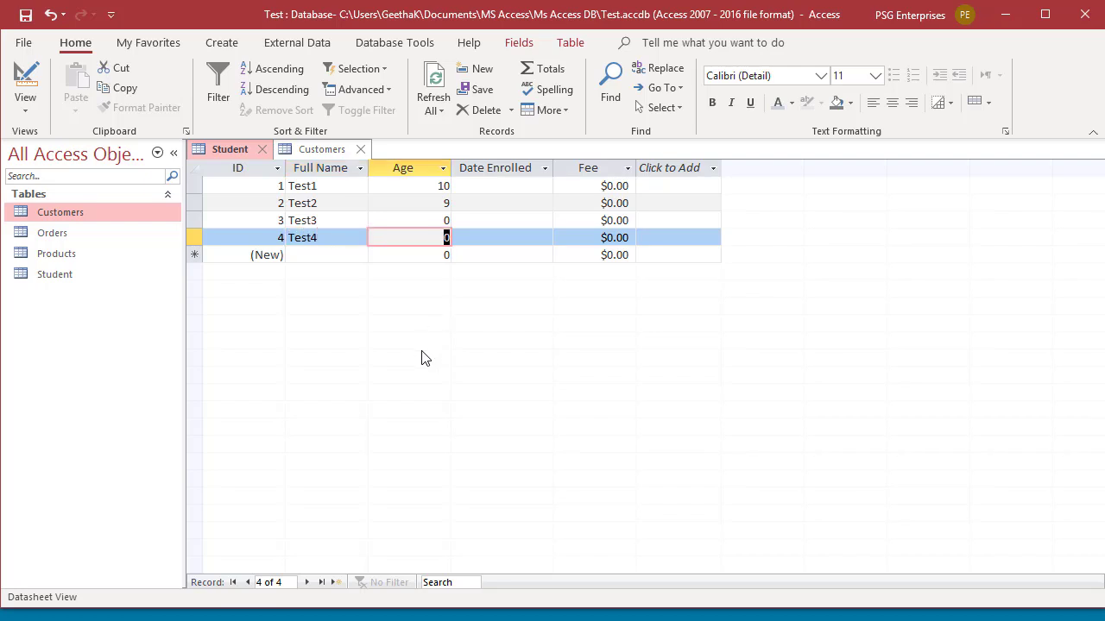
key("Tab")
key("Tab")
key("Tab")
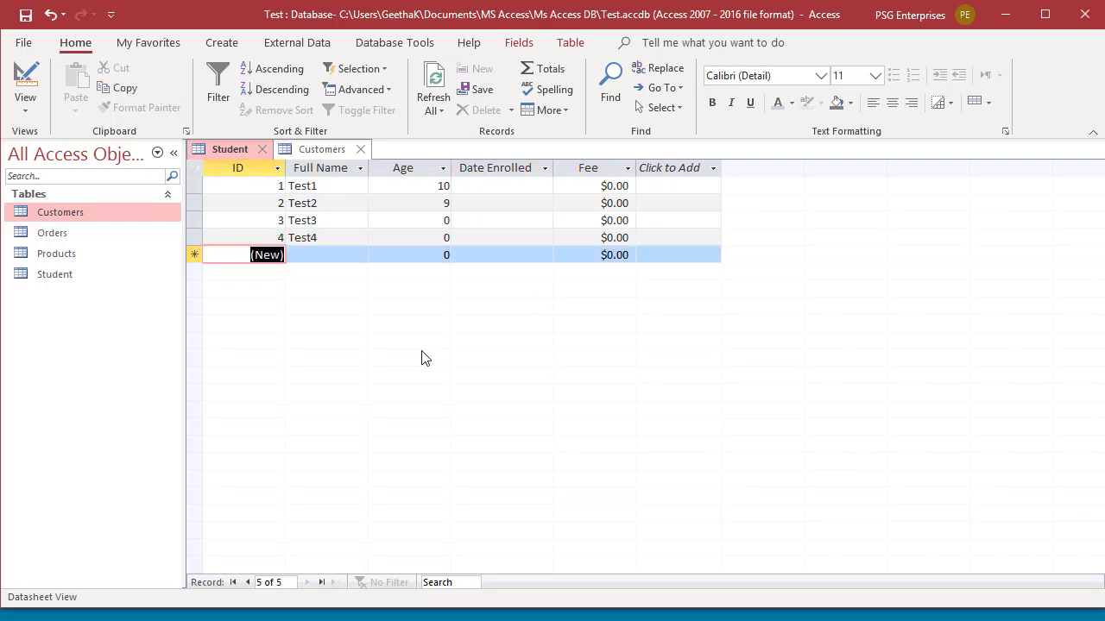
Start a fifth student record with full name Test5 and move on to its age
key("Tab")
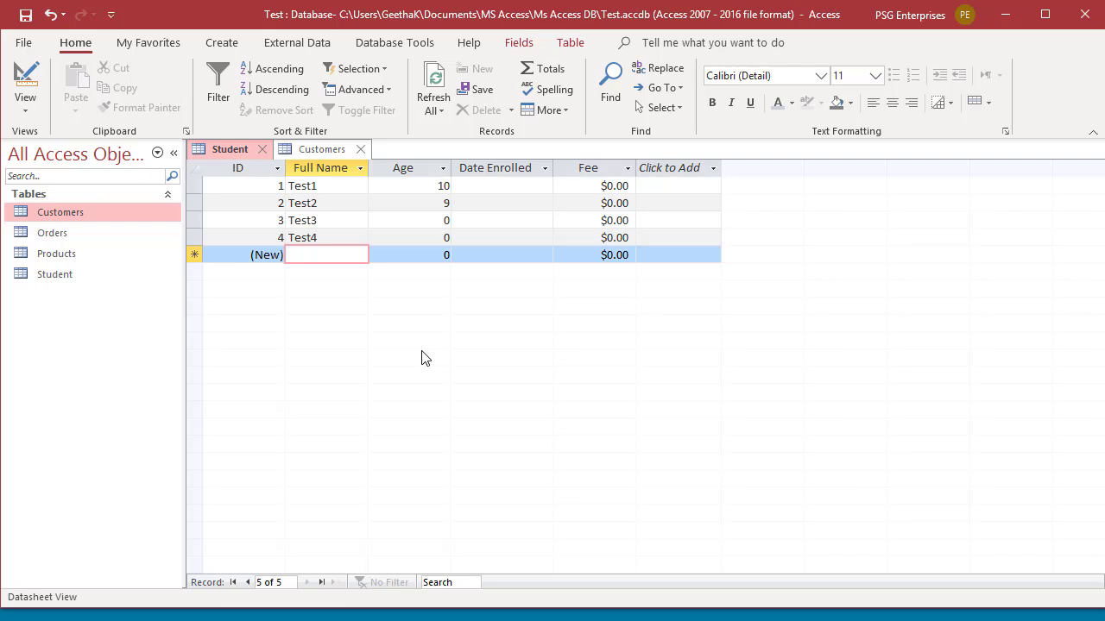
type("Test")
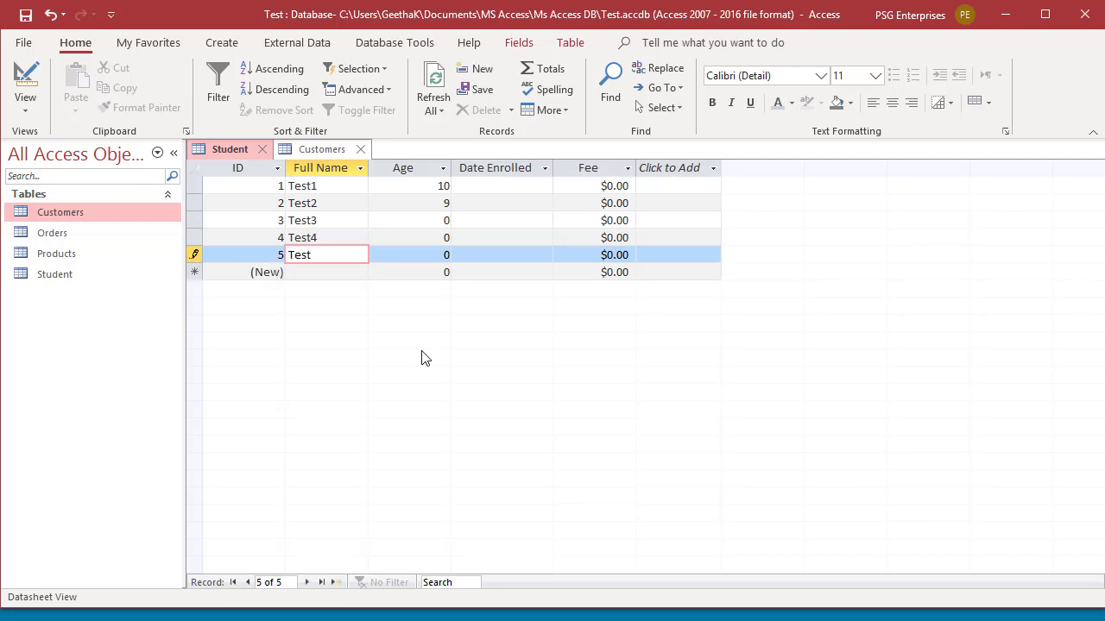
type("5")
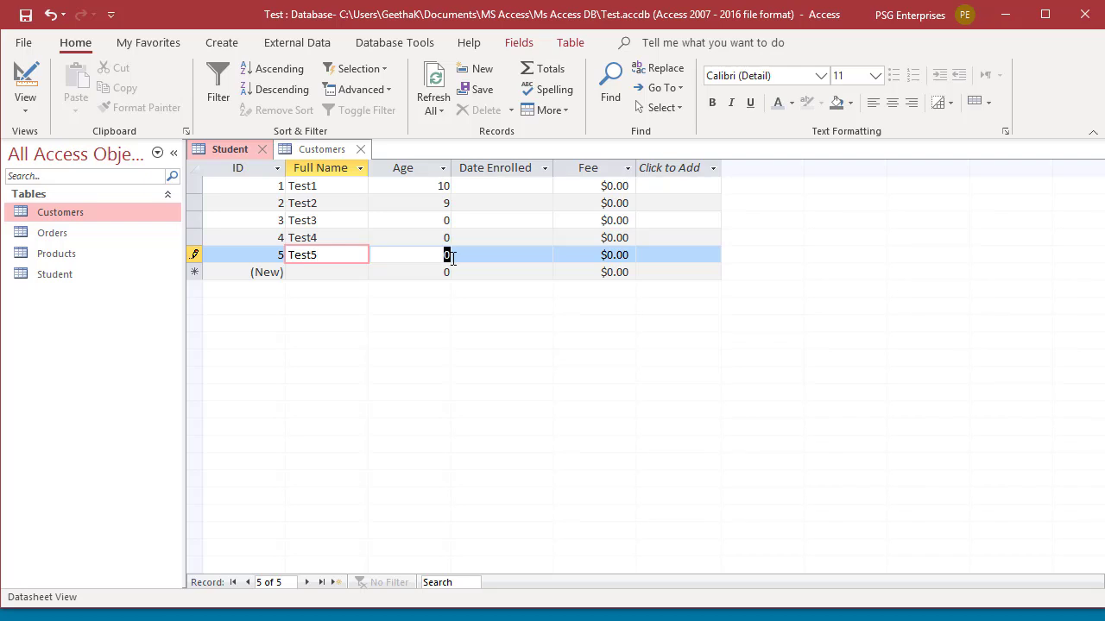
key("Tab")
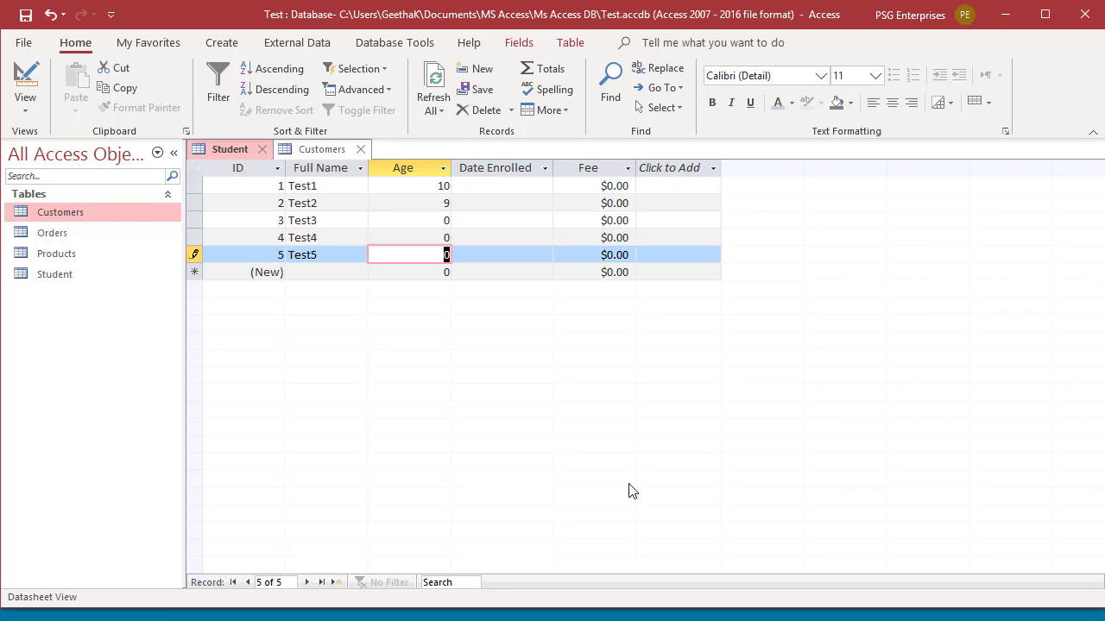
Try the letter a as the fifth record's age, choose to enter a new value, and set the age to 9
type("a")
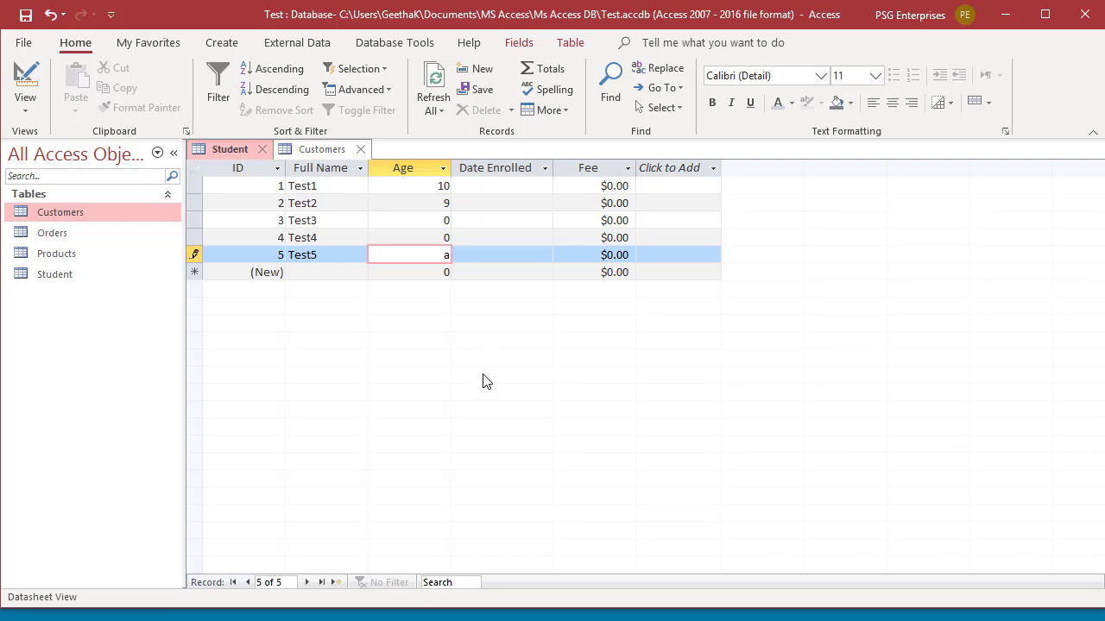
key("Return")
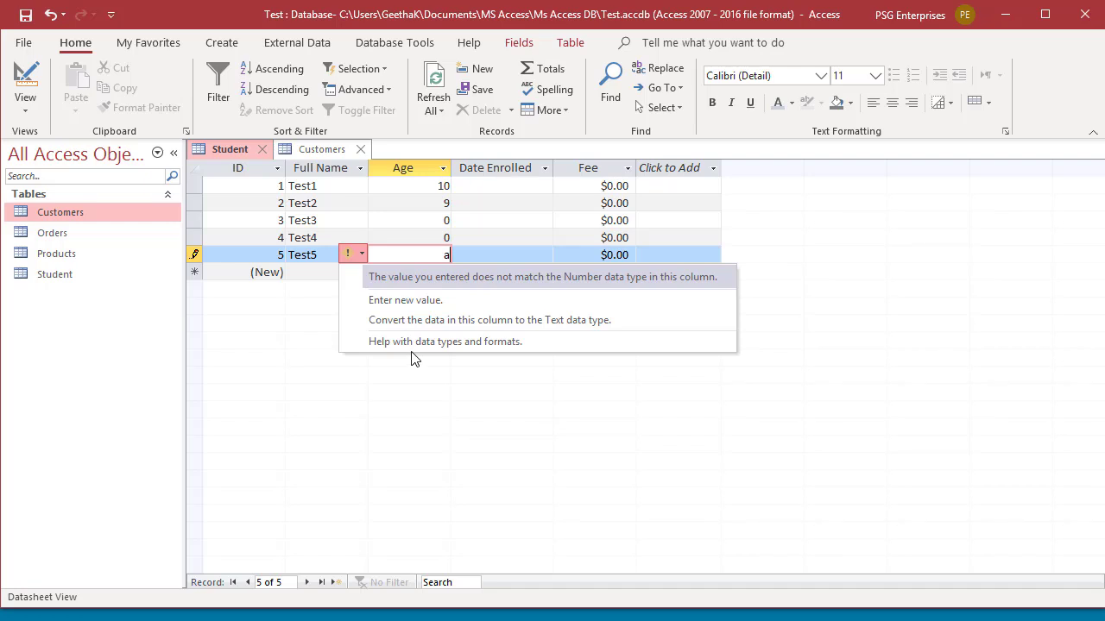
left_click(407, 300)
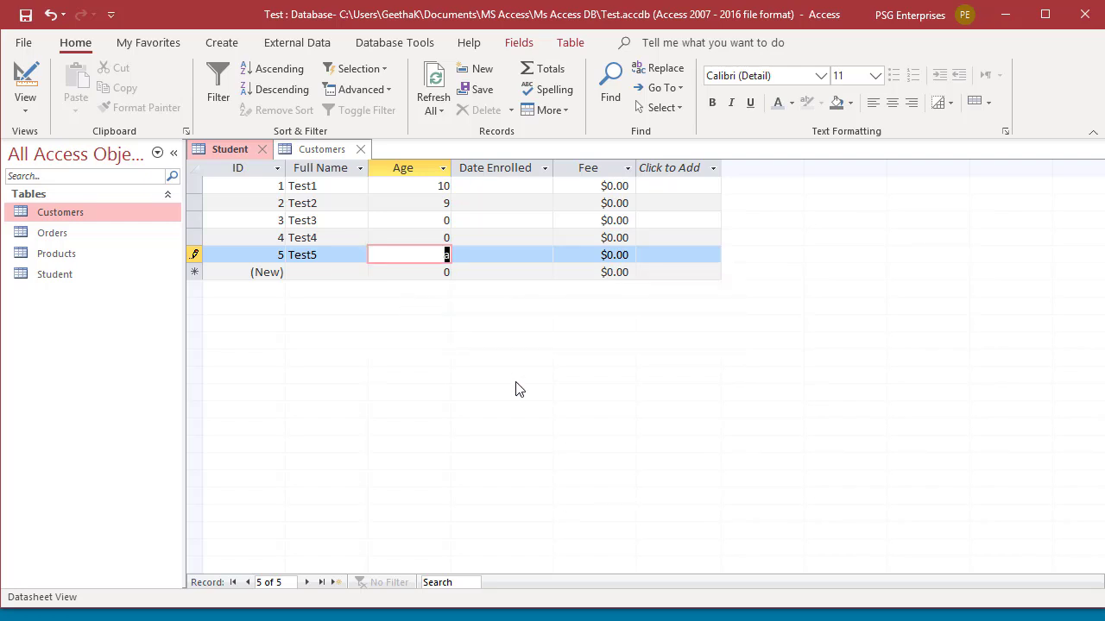
type("9")
key("Tab")
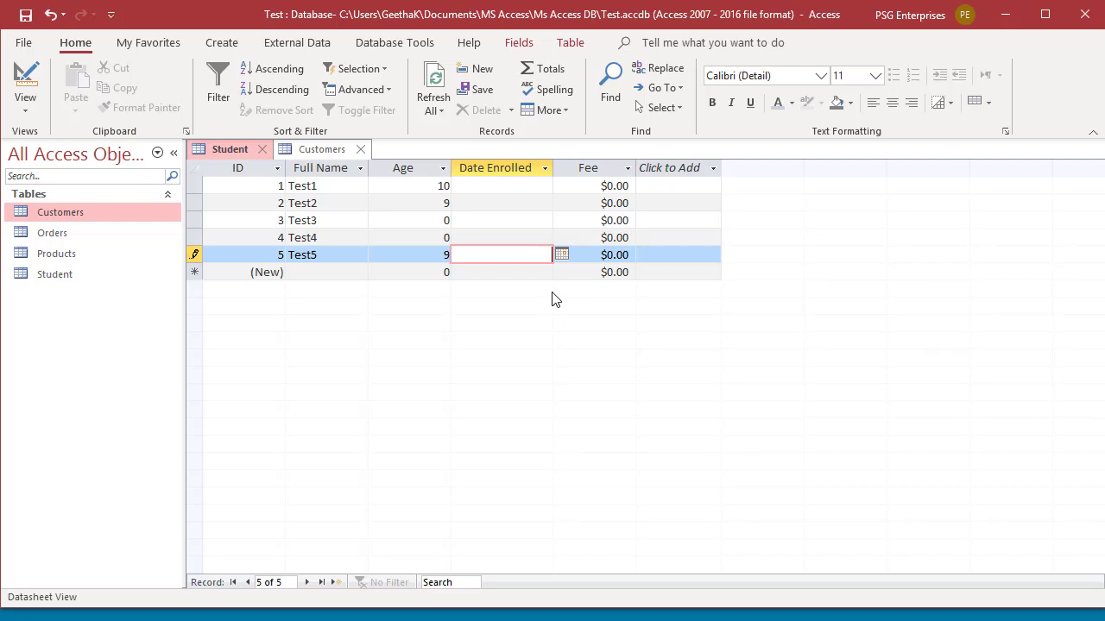
Try the letter a as the enrolment date, replace it with June 12, 2020 from the calendar, and advance to a new record
type("a")
key("Return")
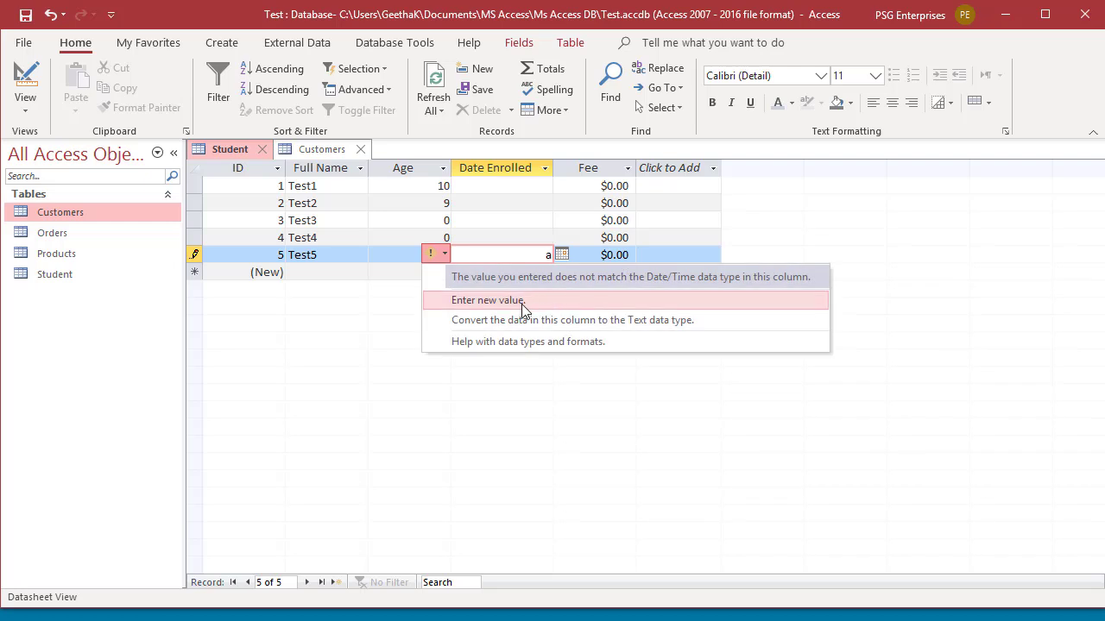
left_click(523, 301)
left_click(562, 255)
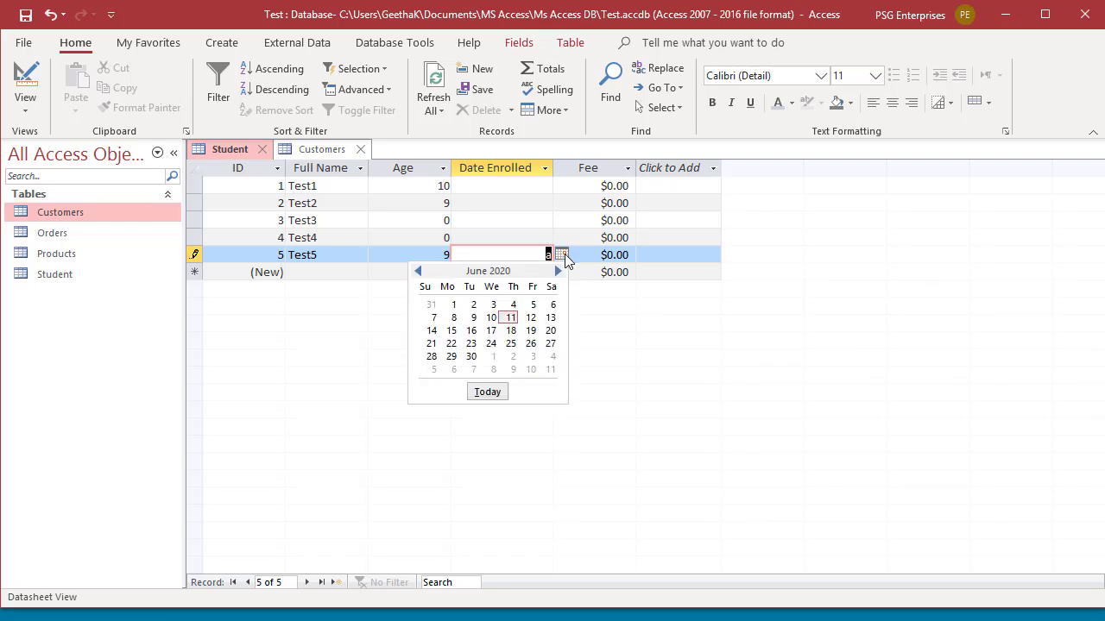
left_click(530, 318)
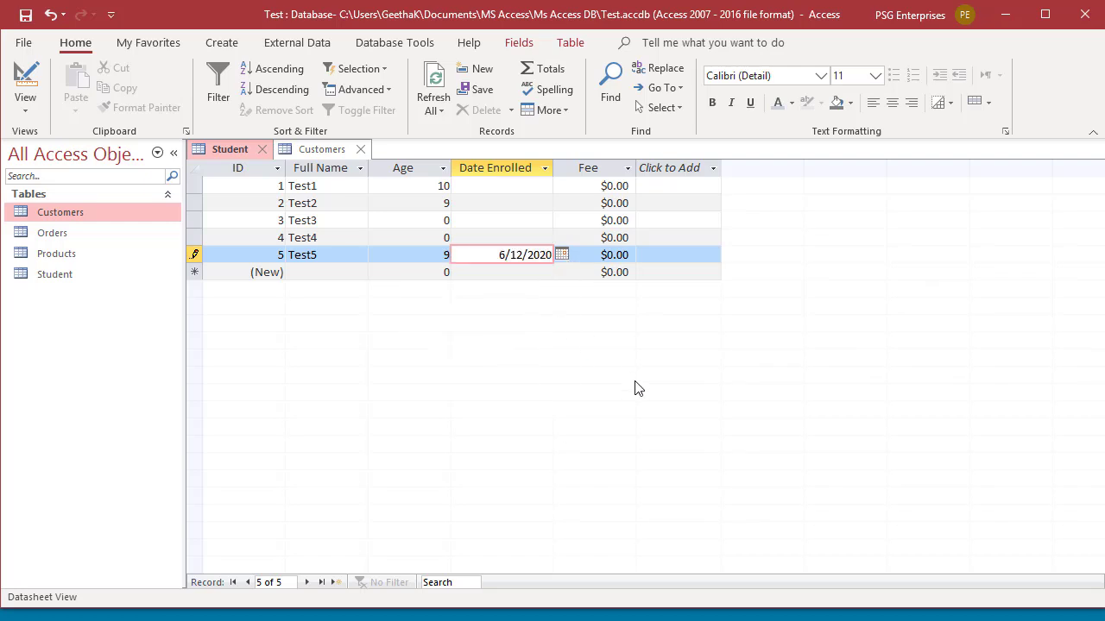
key("Tab")
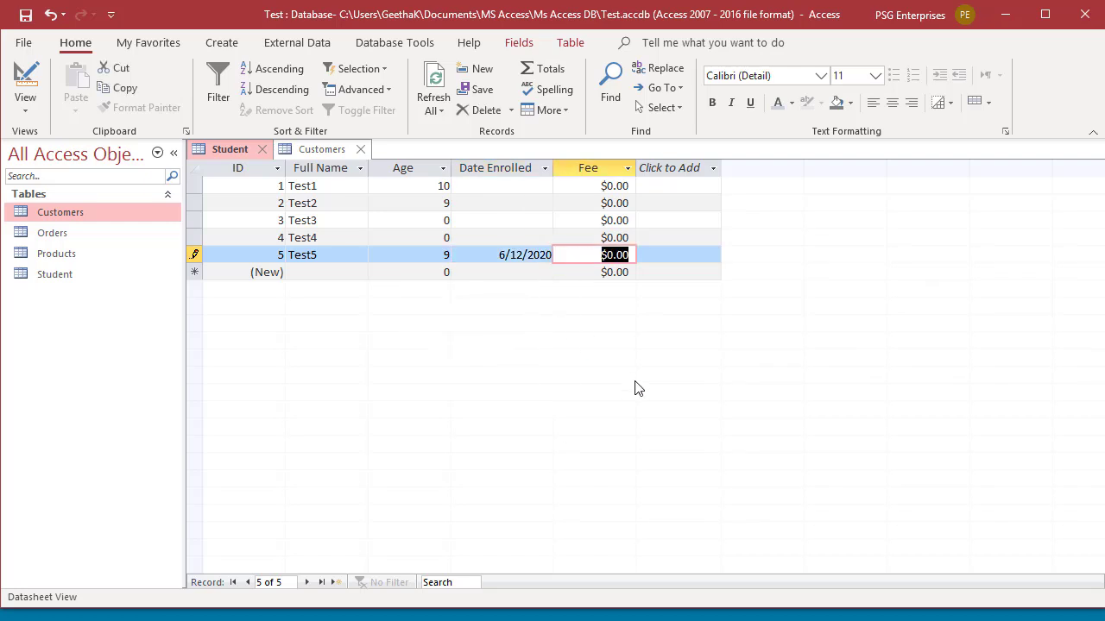
key("Tab")
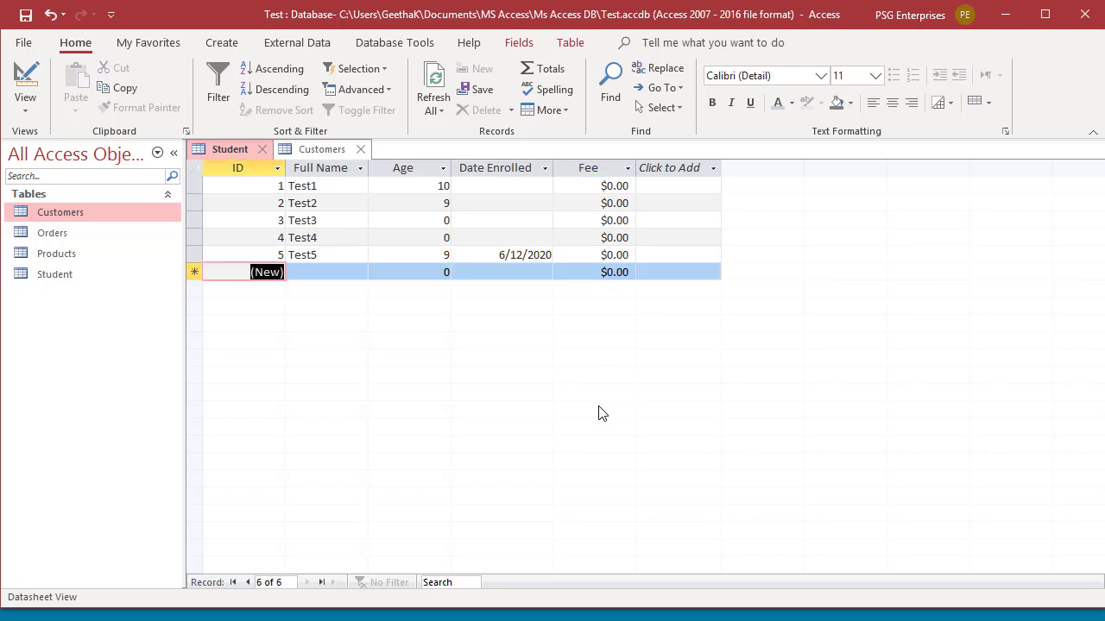
Undo the saved Test5 record and confirm its deletion
left_click(54, 17)
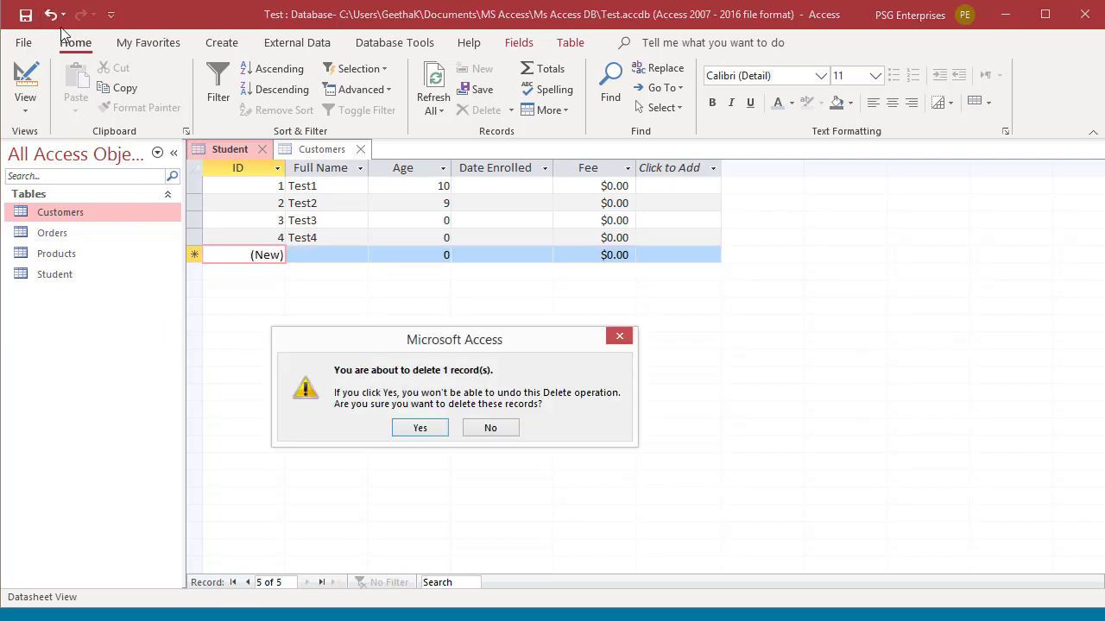
left_click(420, 429)
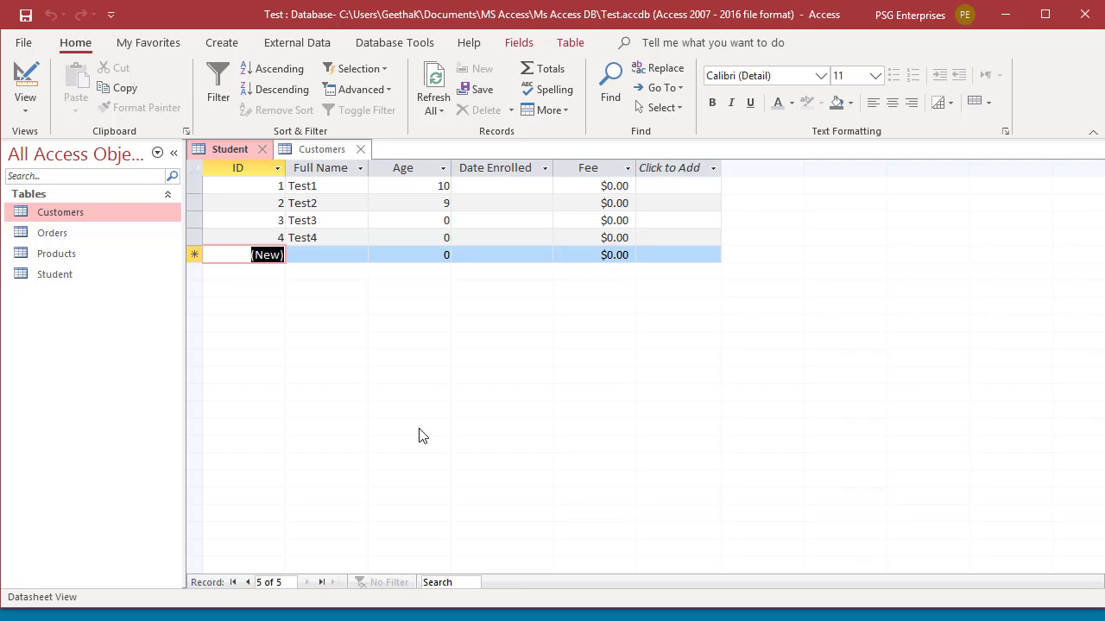
Add a student record with full name Test5 again, skip its remaining fields, and advance to the next new record's full name
key("Tab")
type("Test5")
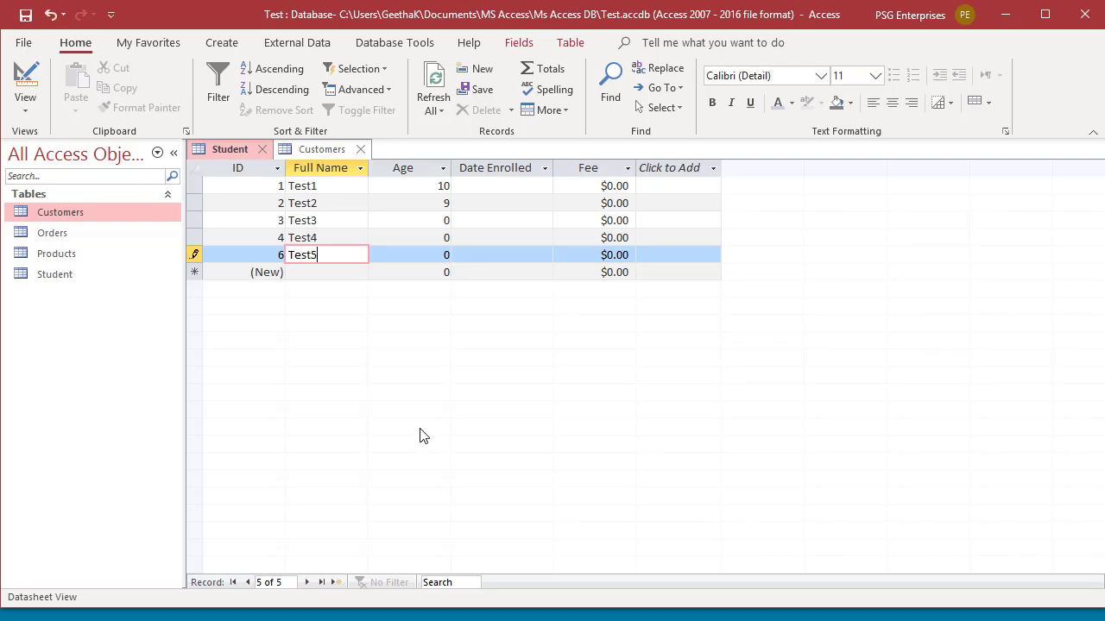
key("Tab")
key("Tab")
key("Tab")
key("Tab")
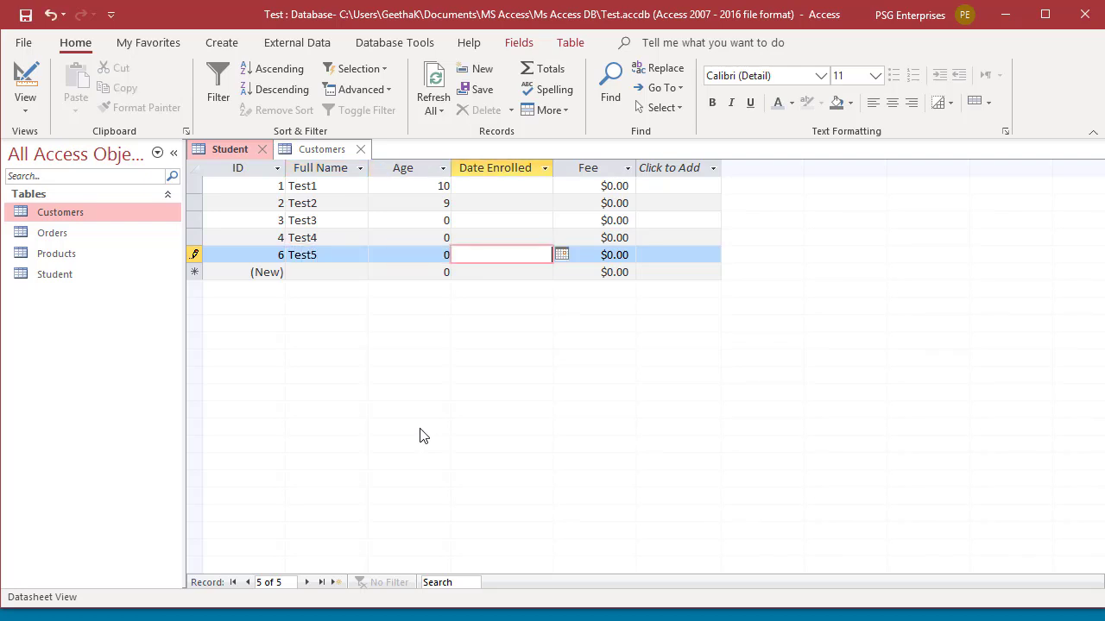
key("Tab")
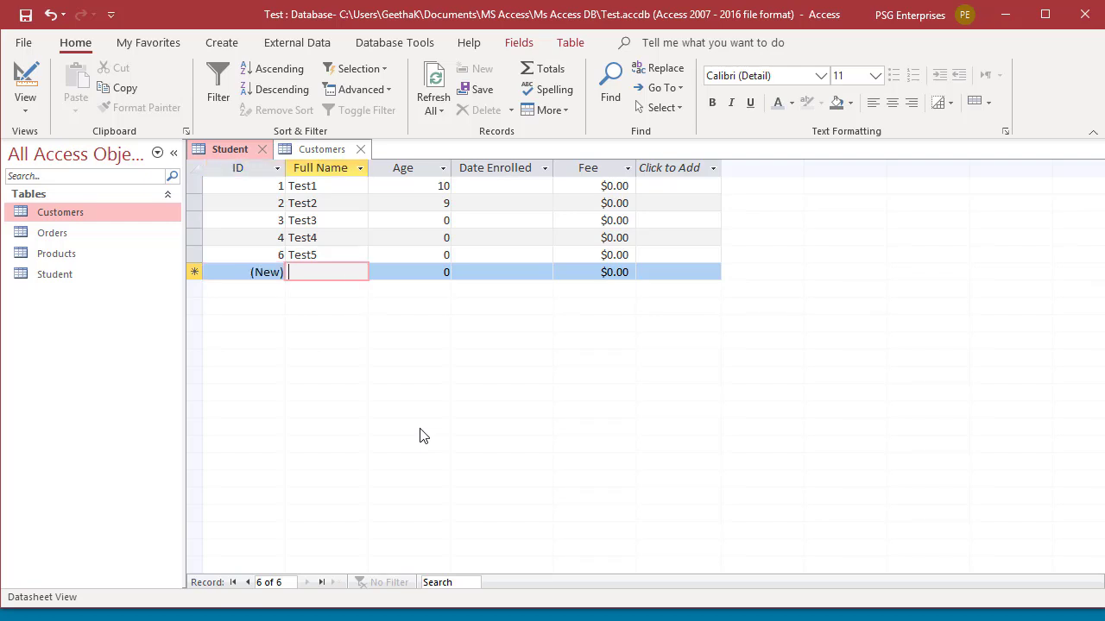
Start another student record with the letter T as full name, undo the whole entry, and return to the blank record's ID
type("T")
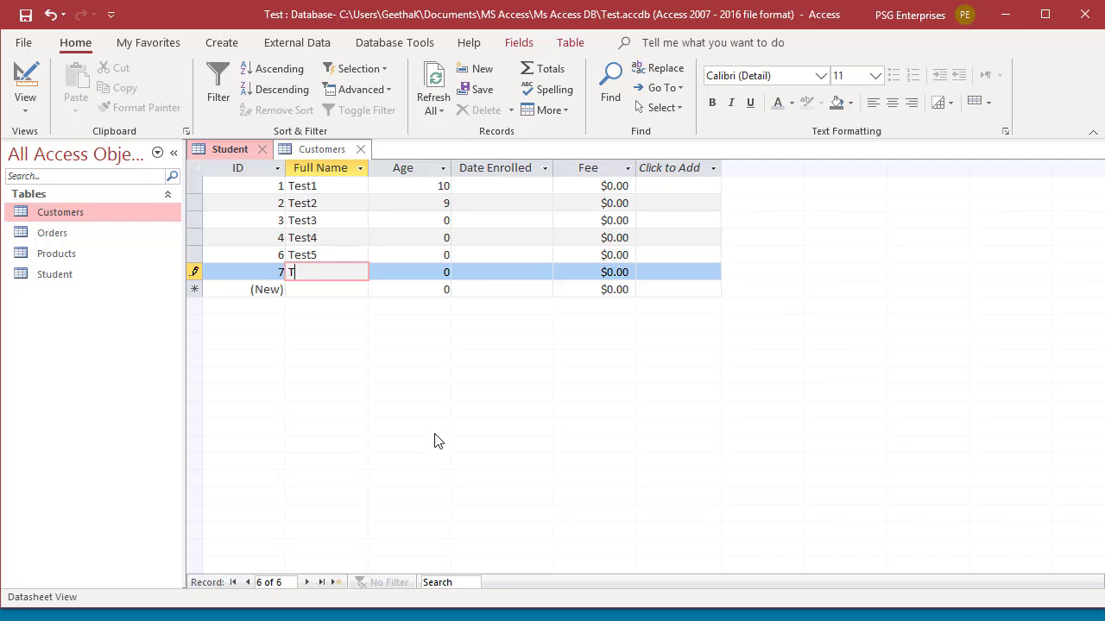
left_click(53, 17)
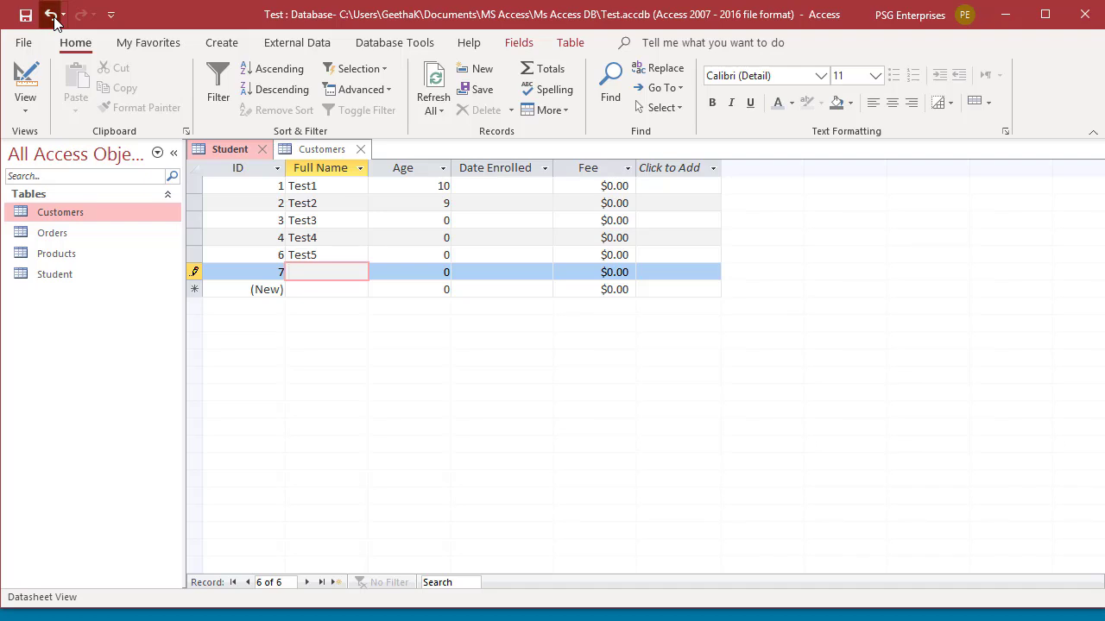
left_click(53, 18)
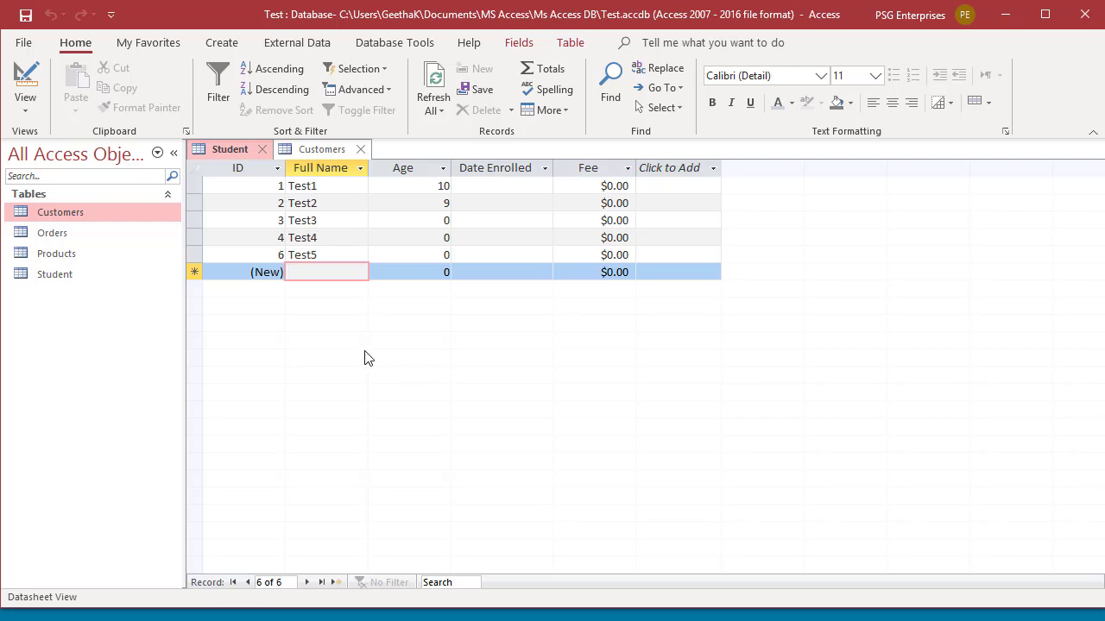
left_click(231, 275)
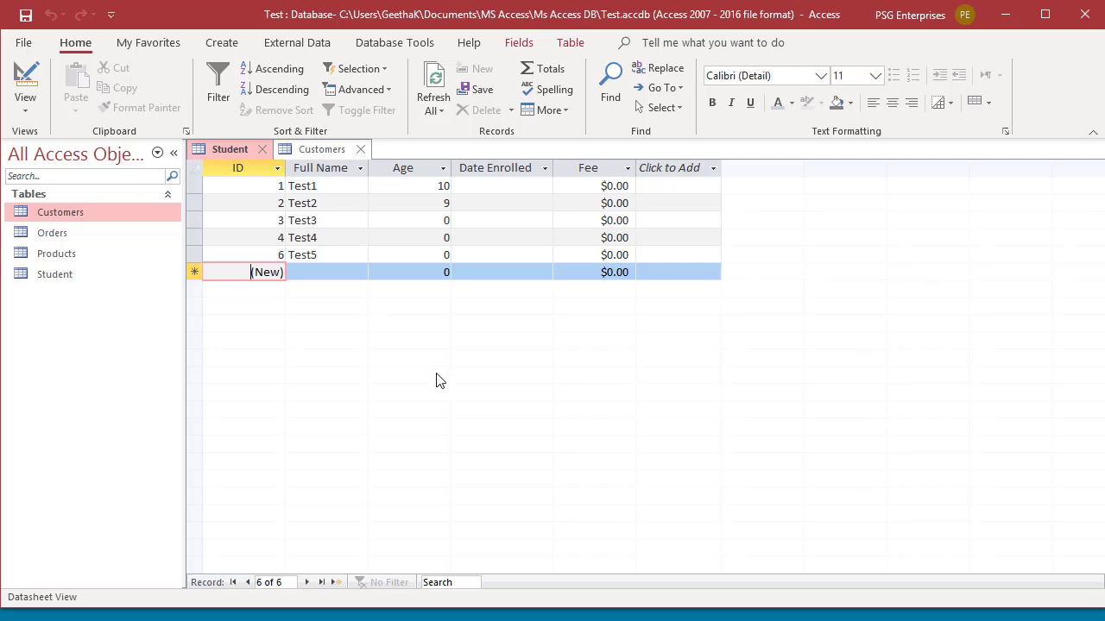